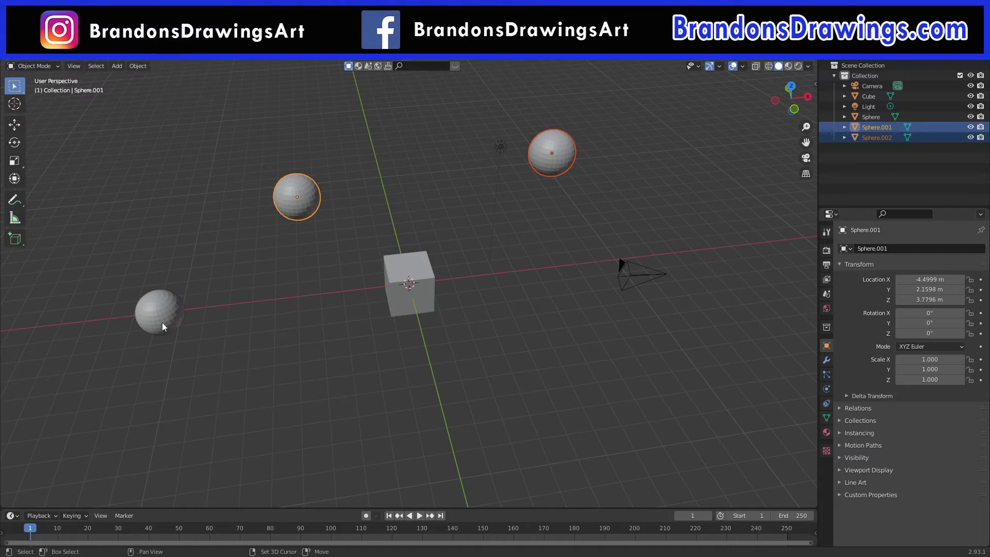
Parent the three spheres to the Cube with Ctrl+P > Object.
shift+click(162, 323)
shift+click(394, 274)
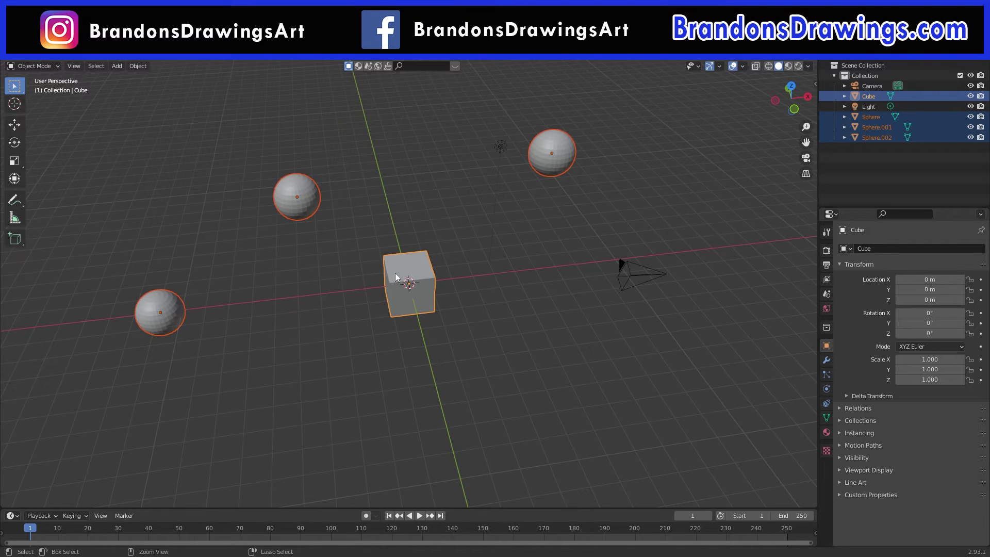
key(ctrl+p)
click(397, 278)
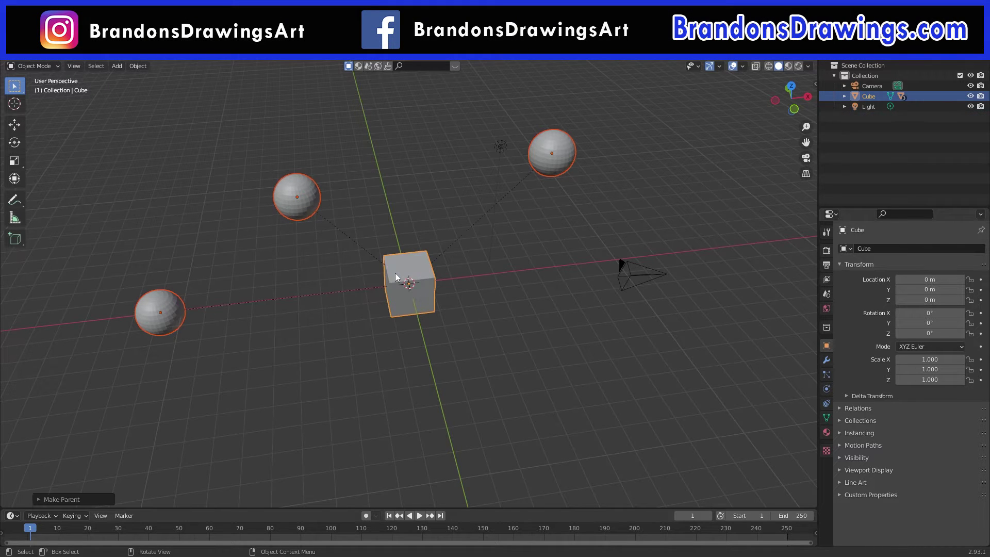
Rotate the cube slightly so the three spheres swing along with it.
click(420, 272)
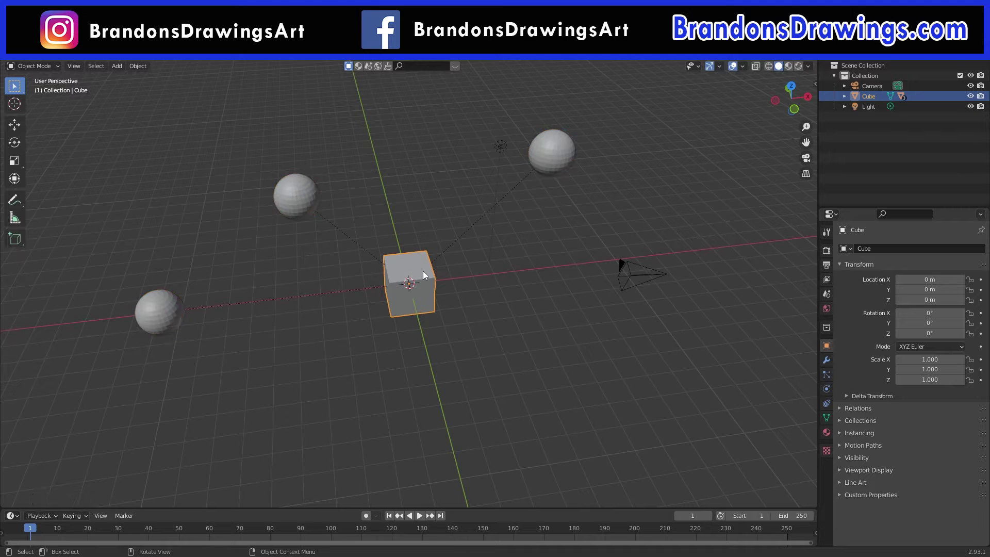
key(r)
click(456, 259)
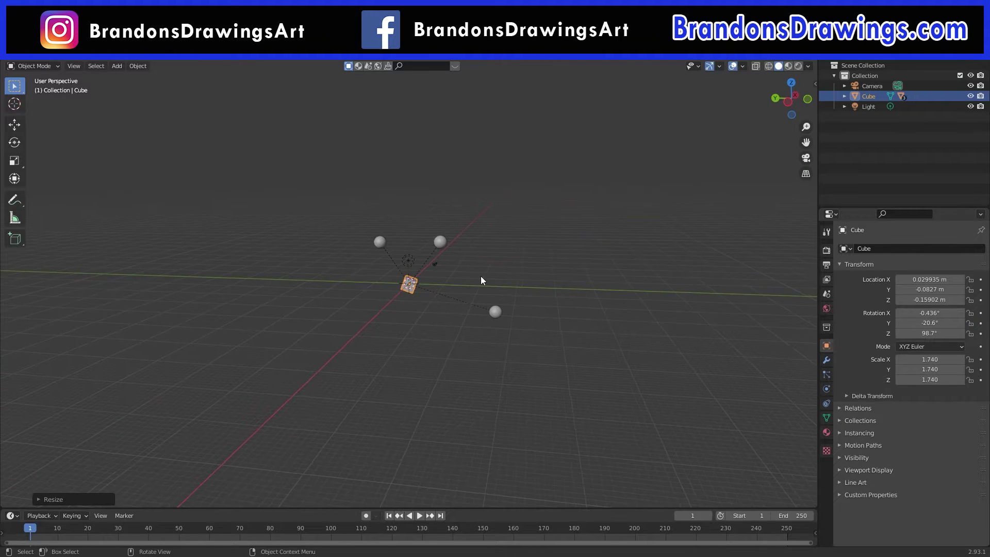
Scale, rotate and move the Cube, with its child spheres following.
key(s)
click(538, 254)
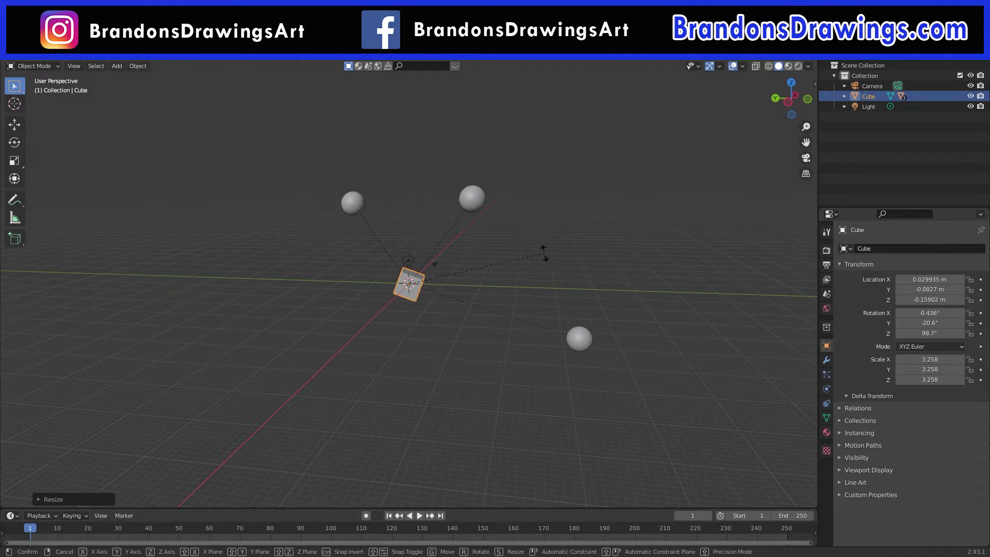
key(r)
click(464, 199)
key(g)
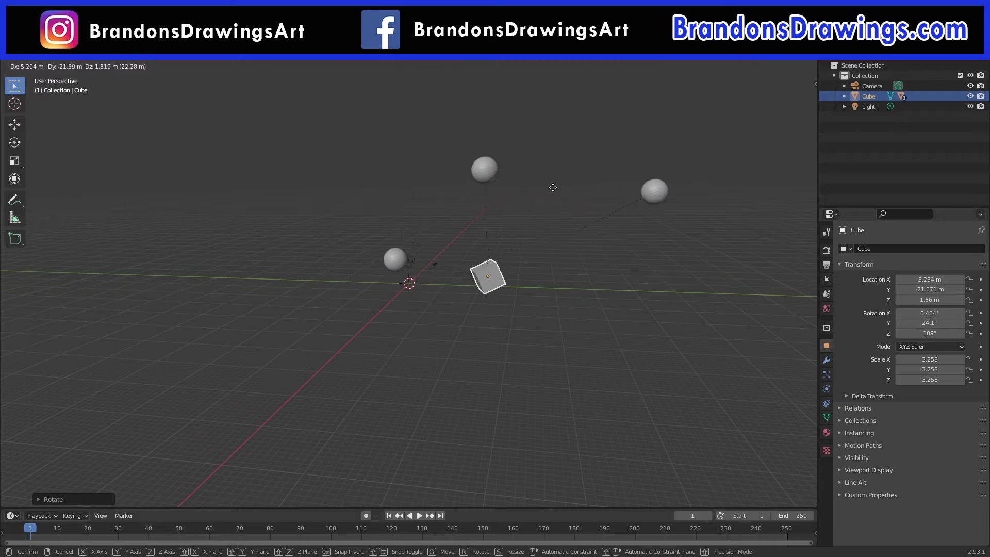
click(720, 179)
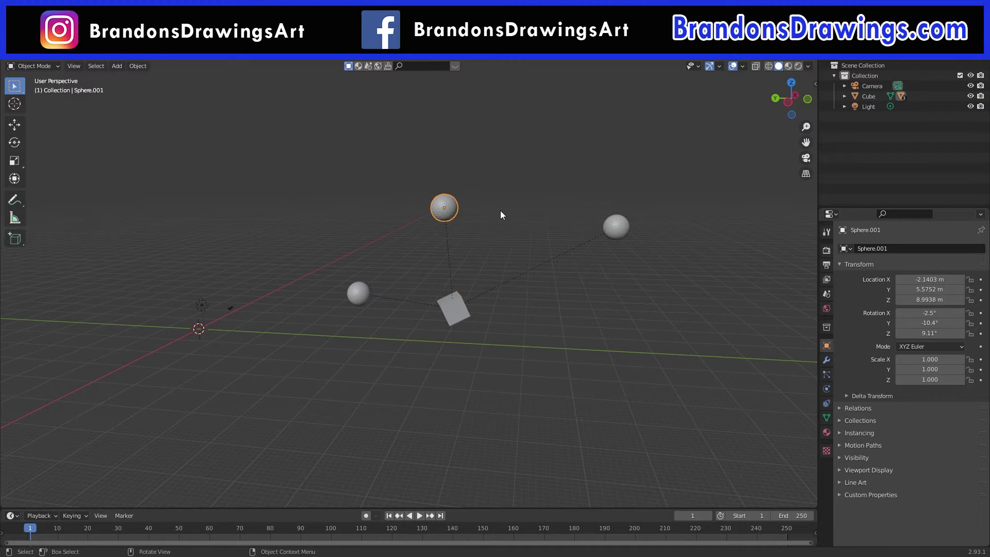
Move, rotate and enlarge Sphere.001 on its own, then reselect the cube.
key(g)
click(429, 209)
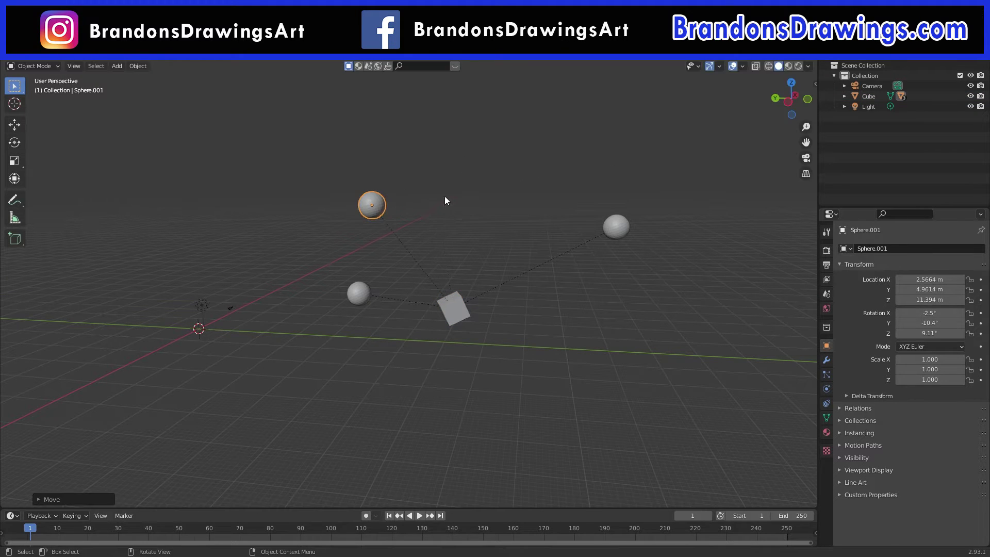
key(r)
click(298, 182)
key(s)
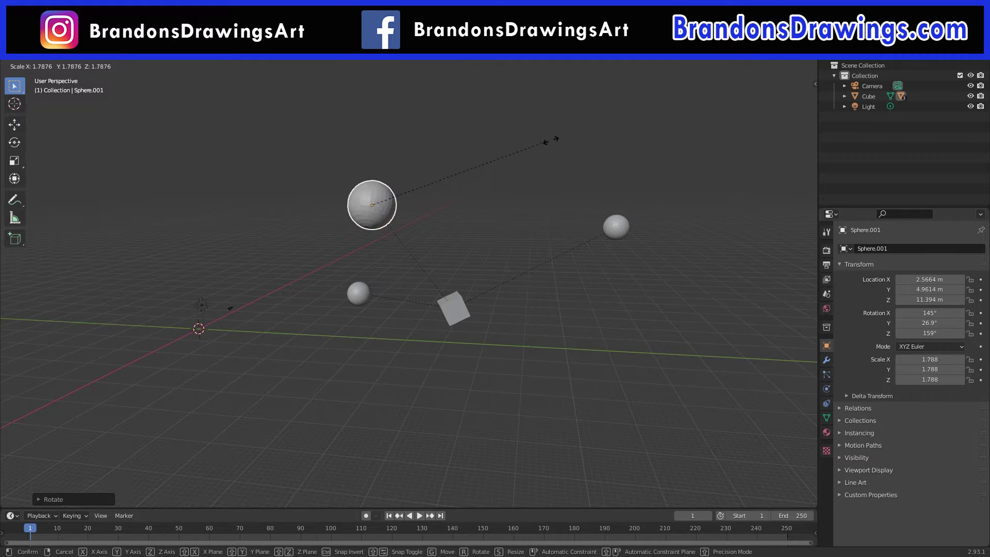
click(670, 115)
click(456, 306)
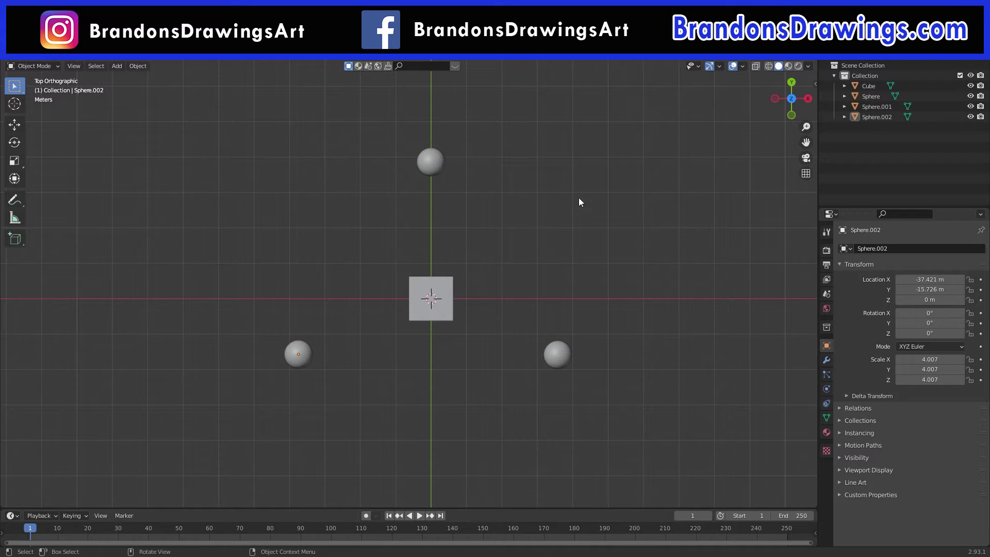
Make the top Sphere a child of the Cube using Ctrl+P > Object.
click(436, 163)
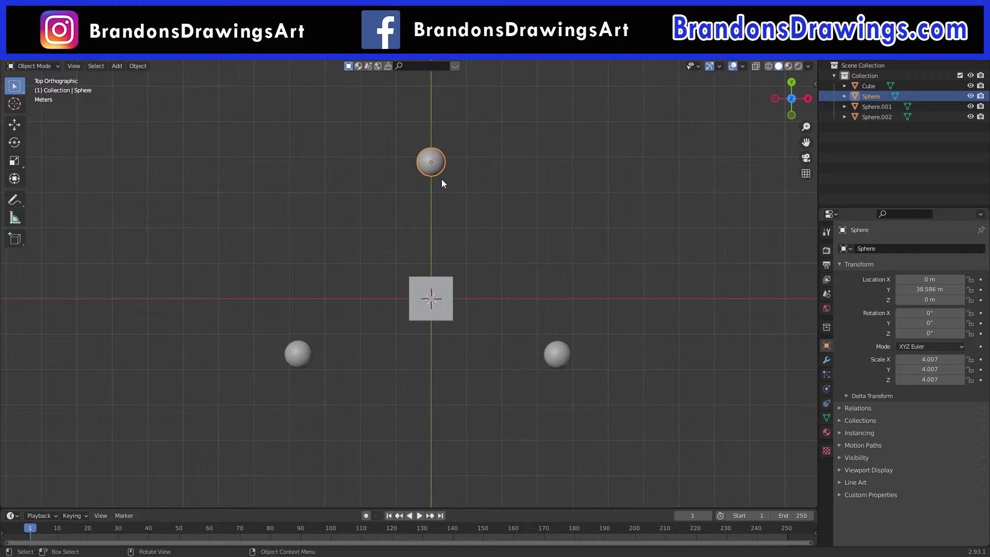
shift+click(442, 286)
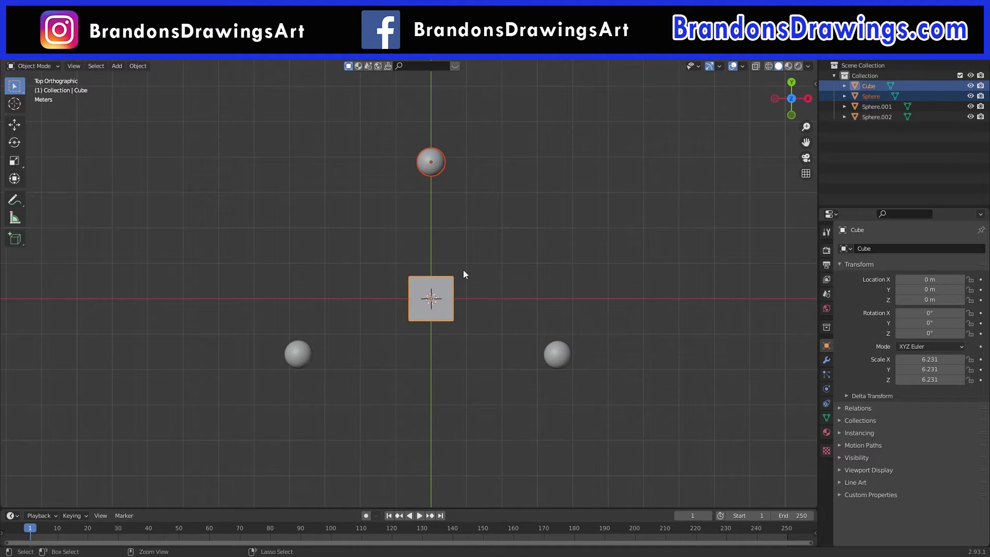
key(ctrl+p)
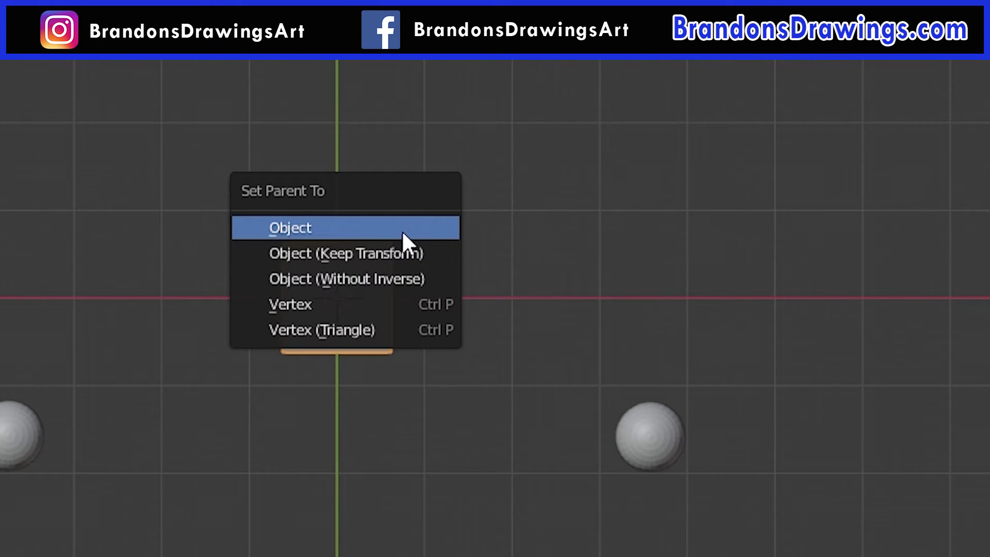
click(402, 230)
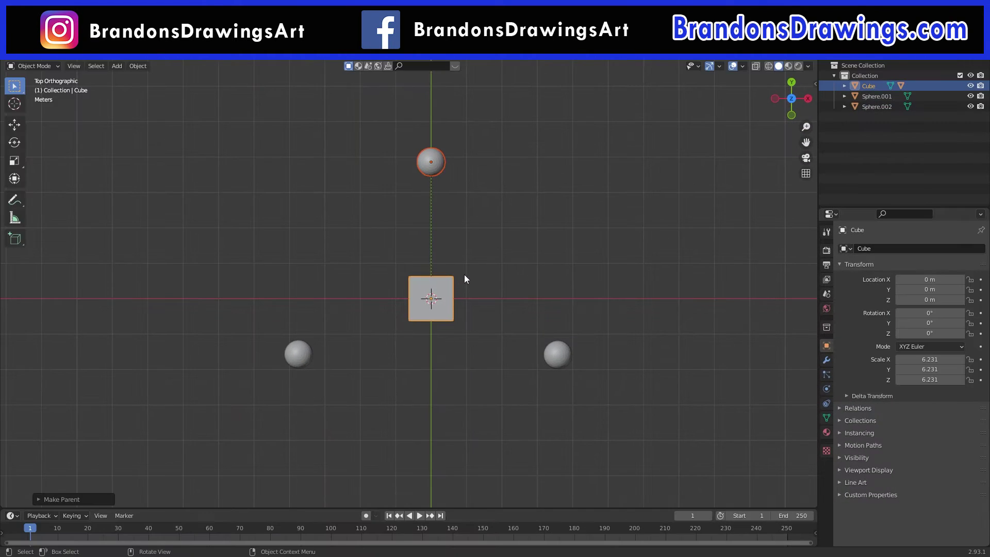
middle_drag(464, 278, 564, 316)
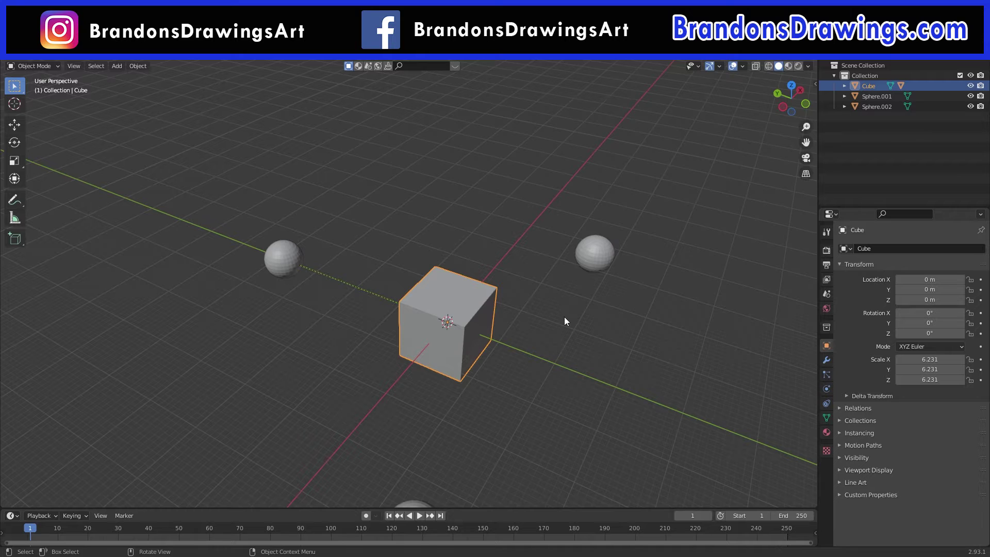
Move, tilt and enlarge the Cube to scale 14.623, carrying its child Sphere.
key(g)
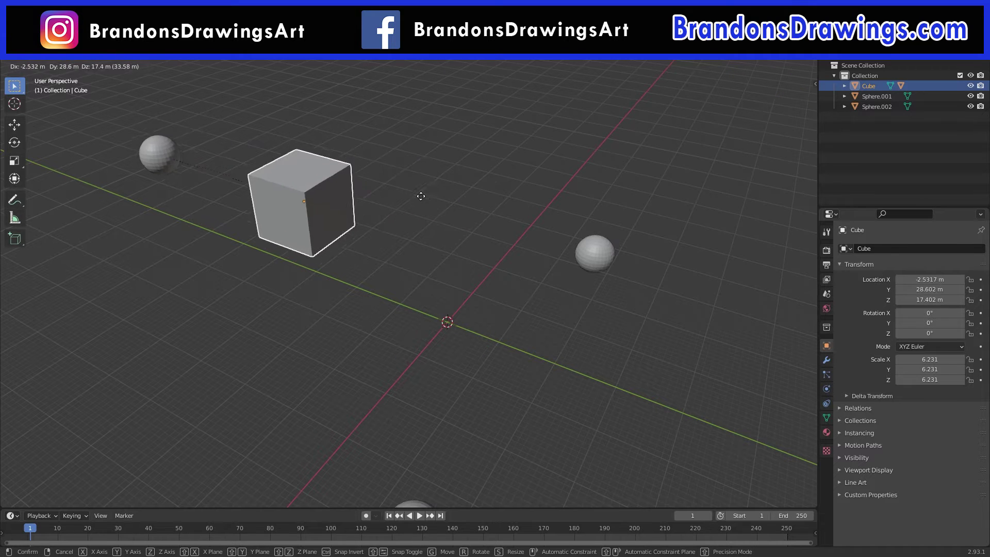
click(526, 183)
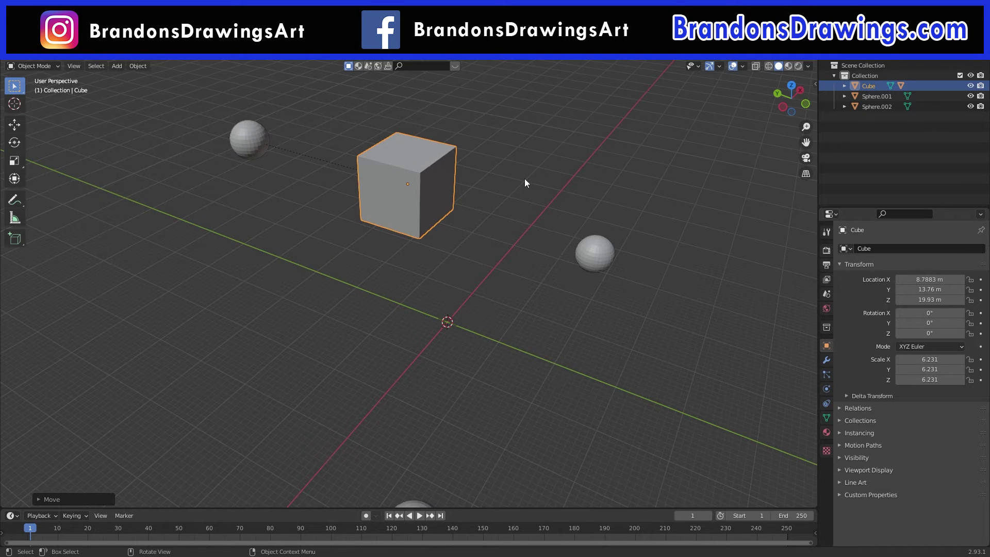
key(r)
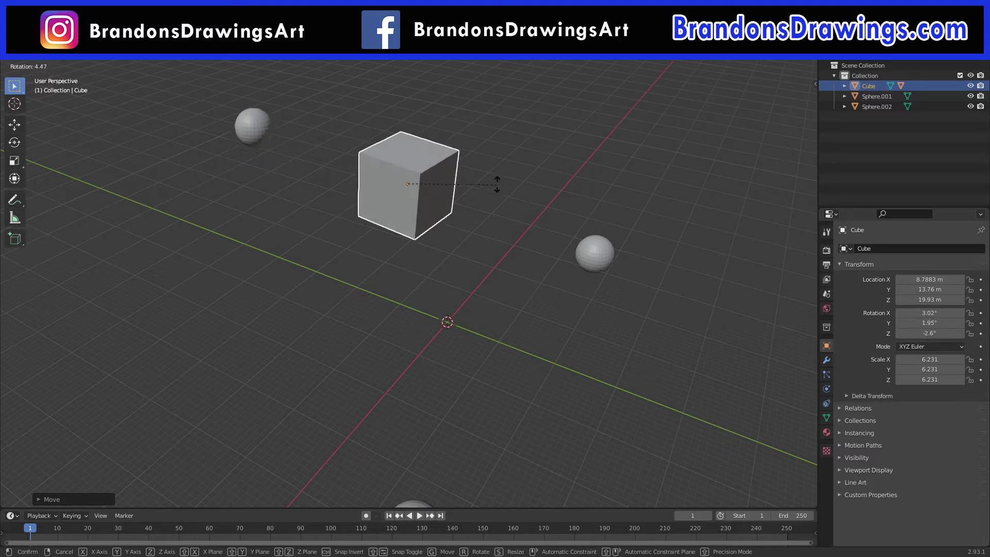
click(496, 175)
key(s)
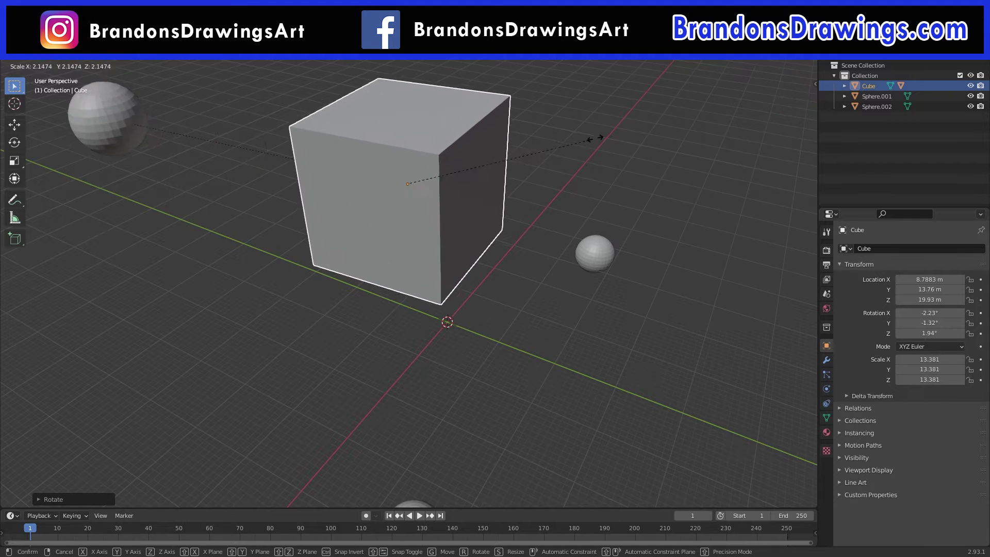
click(610, 136)
Move, rotate and enlarge the top sphere independently of the cube.
scroll(609, 138, down, 4)
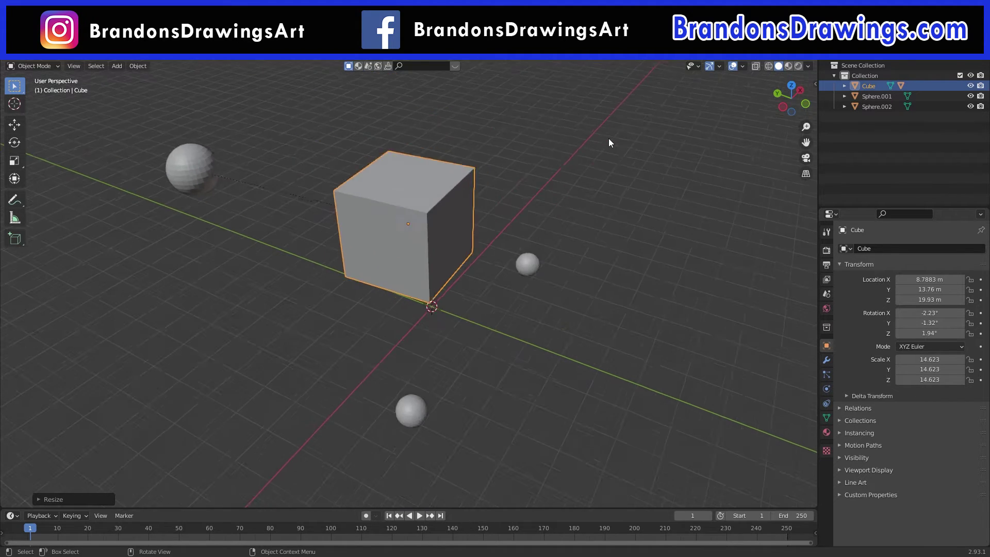
click(278, 214)
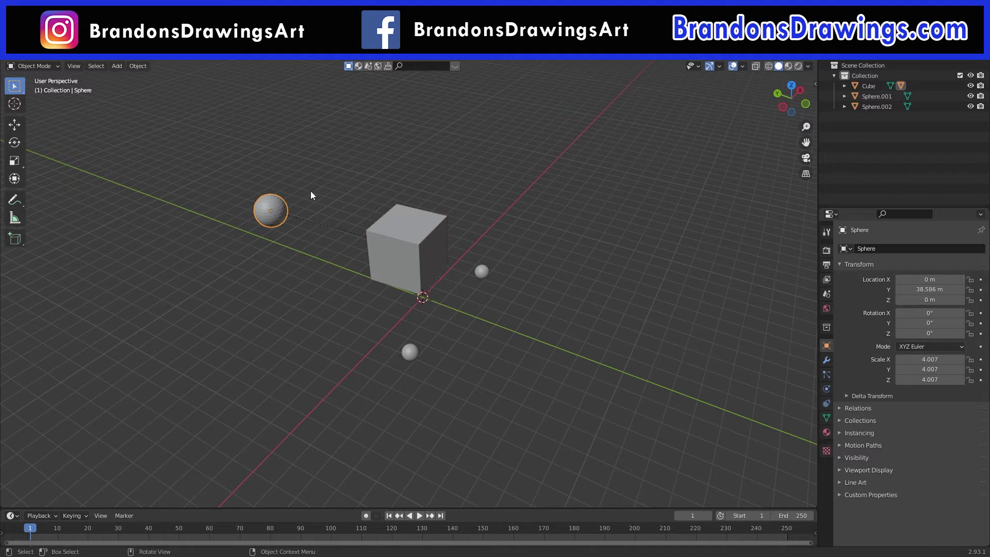
key(g)
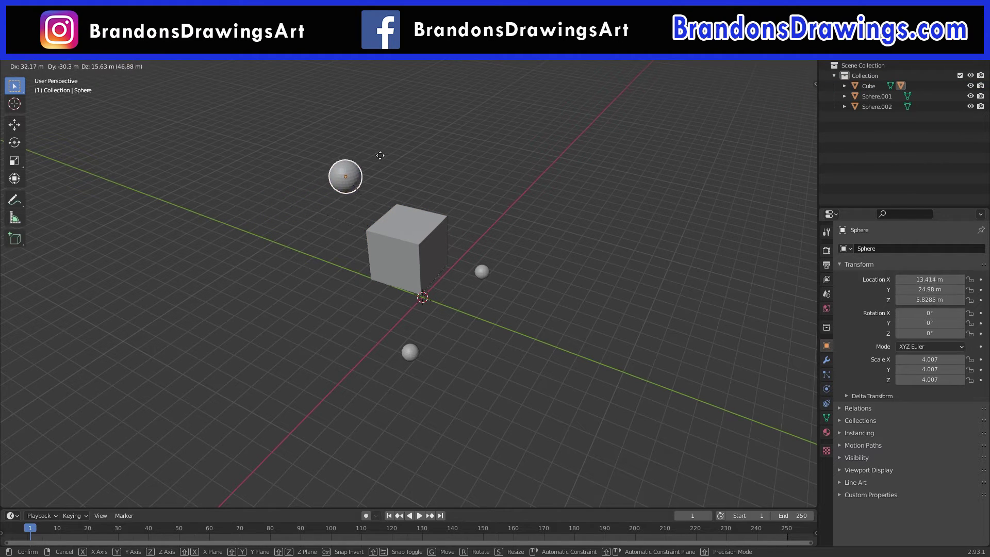
click(285, 169)
key(r)
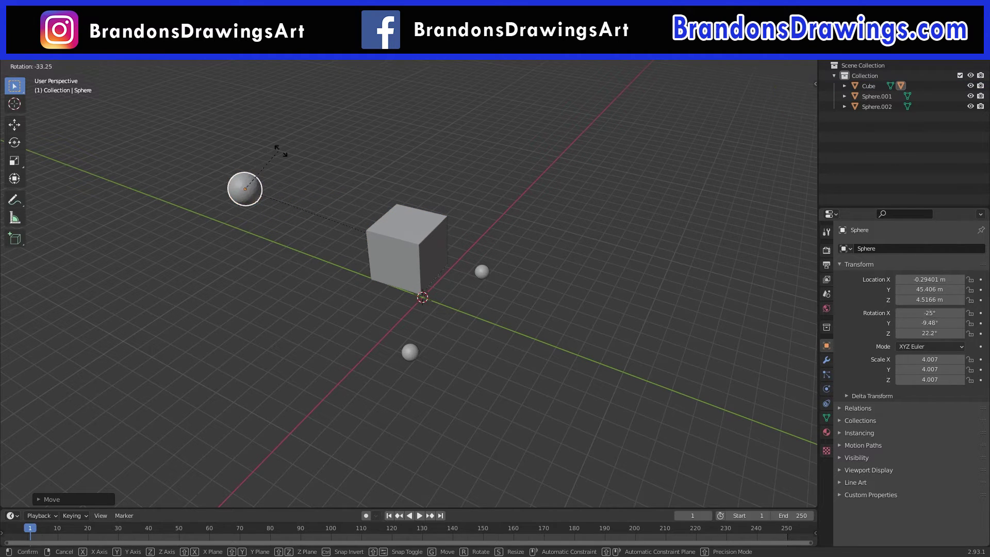
click(279, 150)
key(s)
click(429, 128)
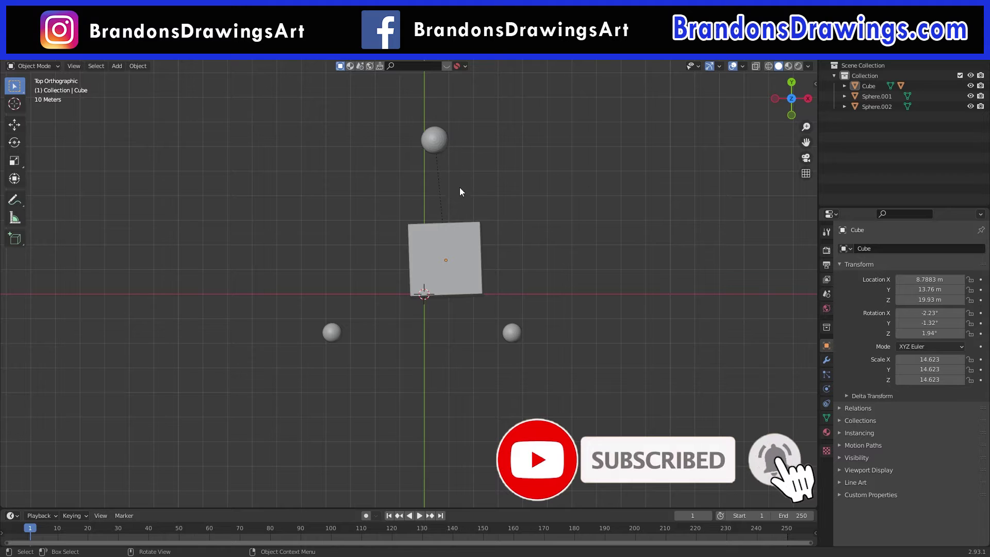
Parent Sphere.001 and Sphere.002 to the Cube with Ctrl+P > Object.
click(511, 334)
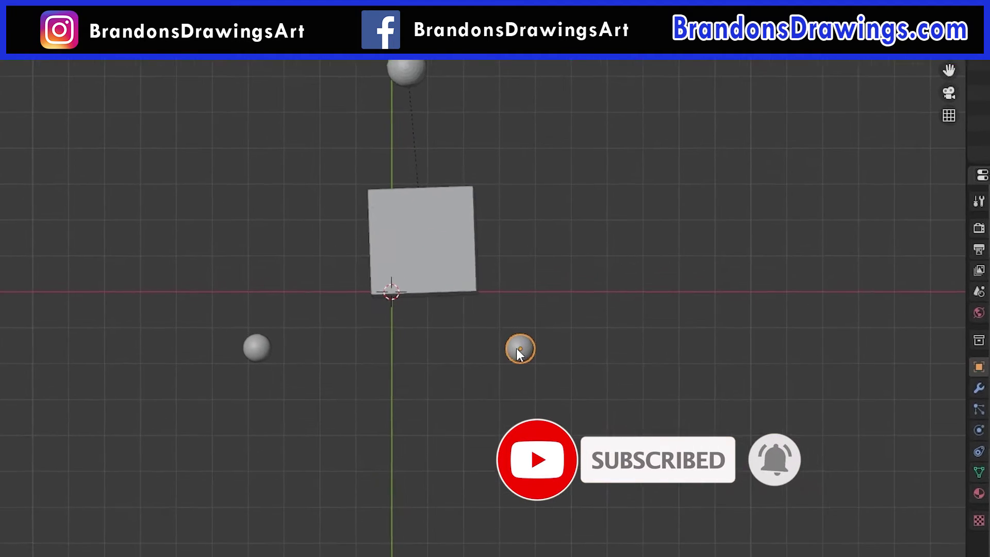
shift+click(260, 352)
shift+click(450, 262)
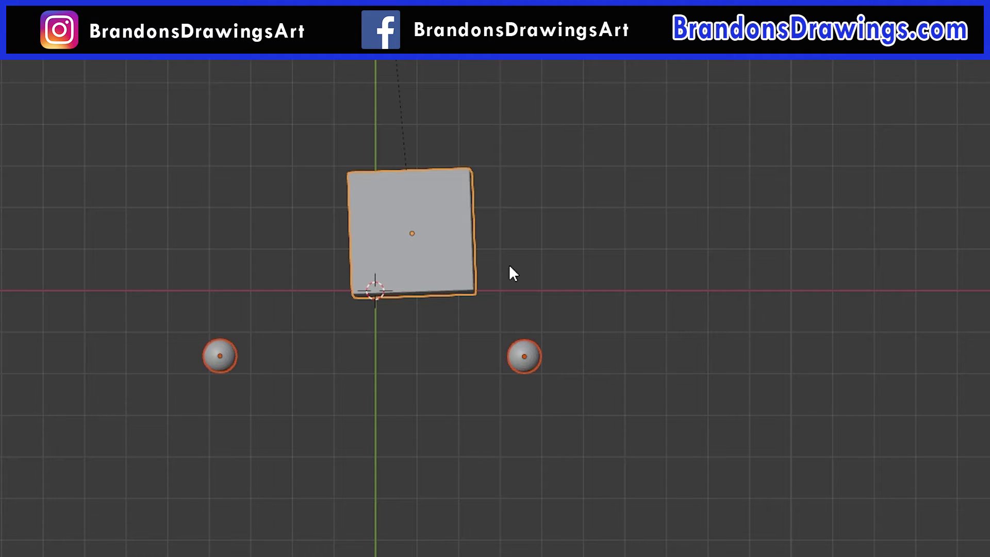
key(ctrl+p)
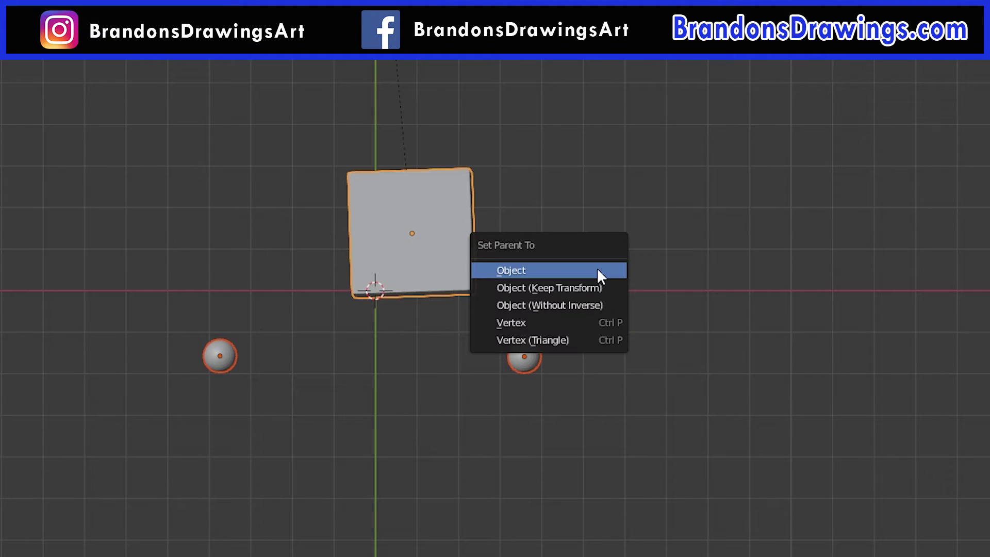
click(598, 270)
mouse_move(566, 303)
middle_down()
mouse_move(641, 203)
mouse_move(595, 164)
mouse_move(469, 176)
mouse_move(293, 168)
mouse_move(399, 236)
mouse_move(536, 284)
mouse_move(571, 281)
middle_up()
Move the cube so both child spheres follow it.
click(479, 217)
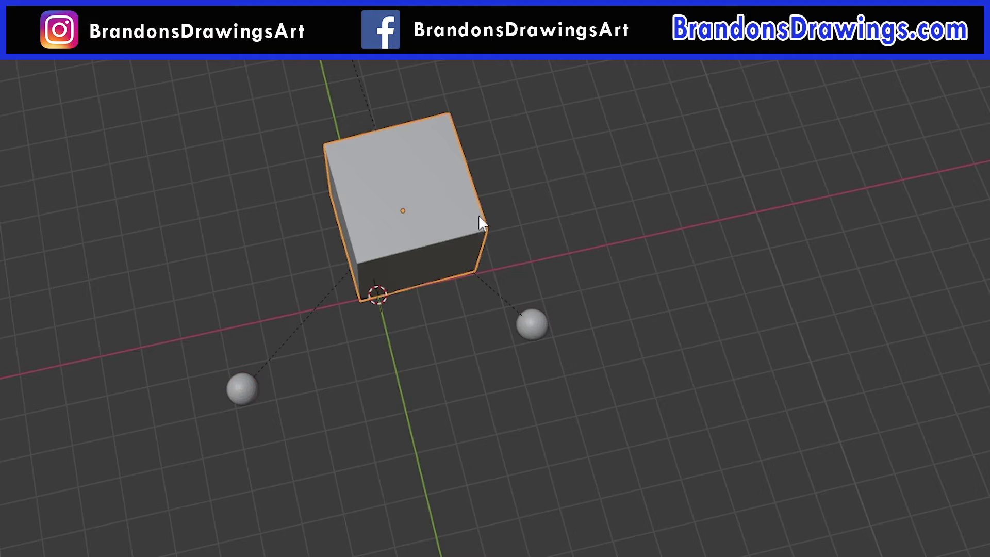
key(g)
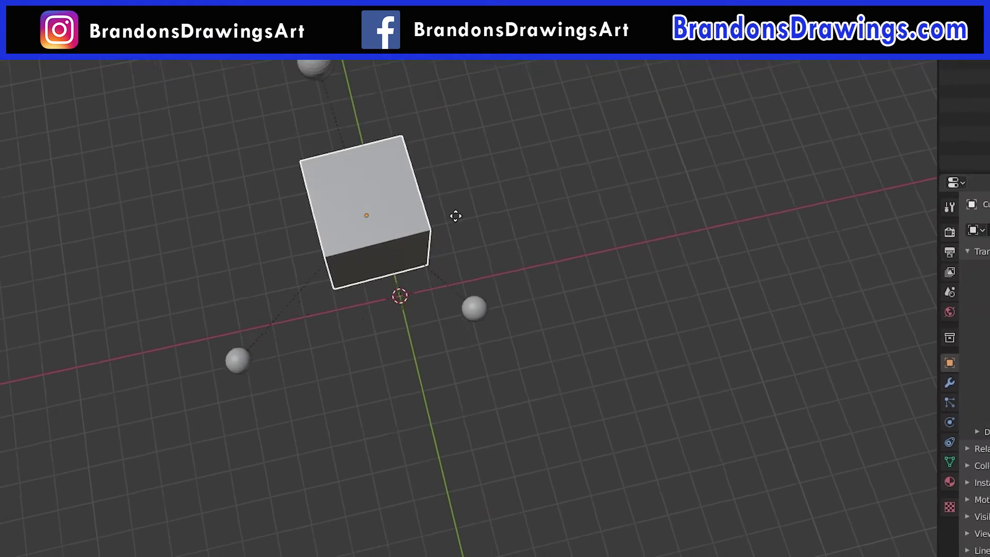
click(513, 267)
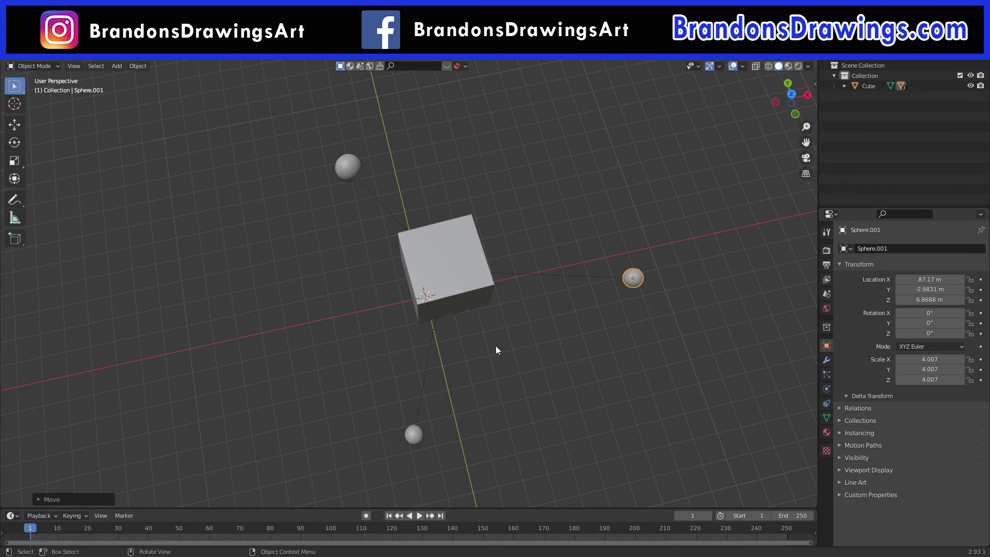
click(137, 68)
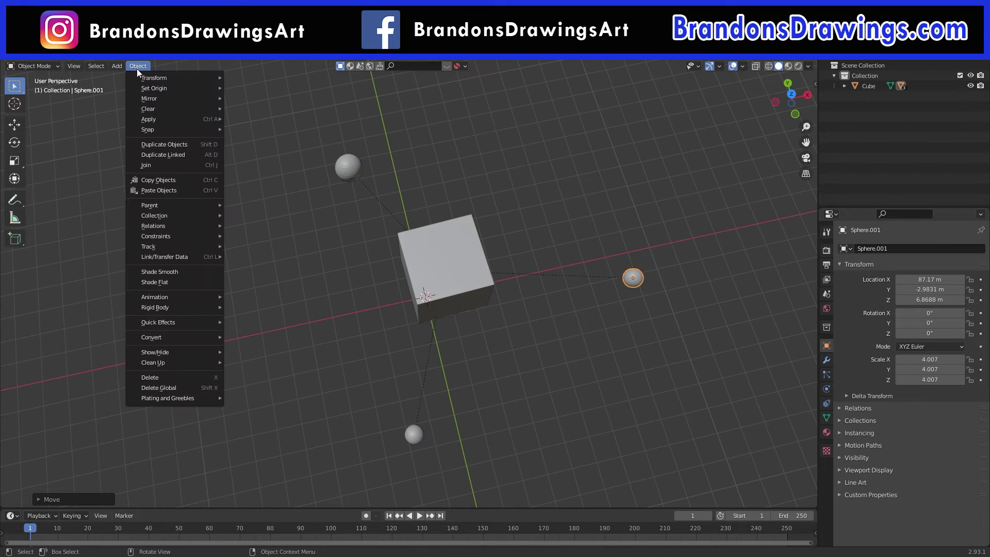
mouse_move(157, 205)
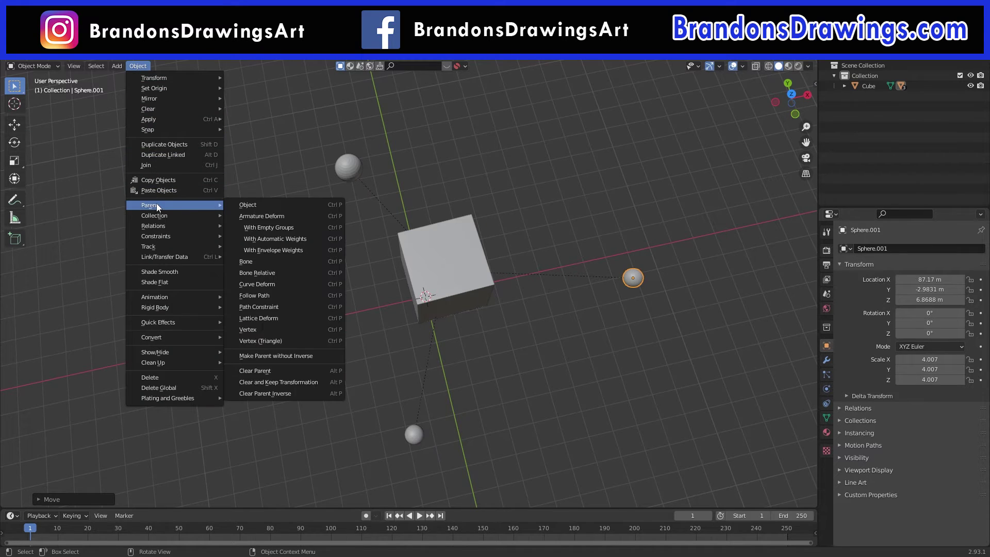
click(312, 207)
click(460, 277)
right_click(524, 164)
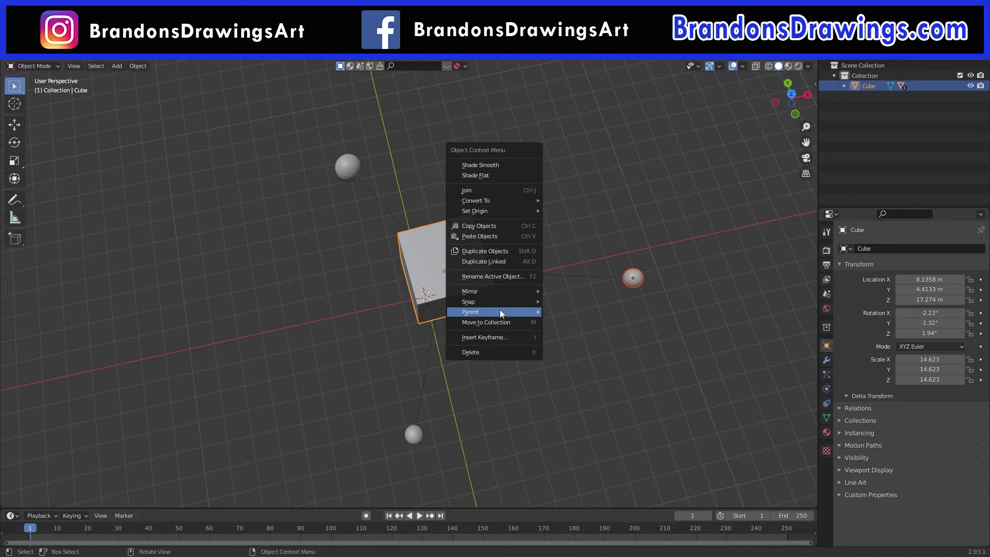
mouse_move(500, 310)
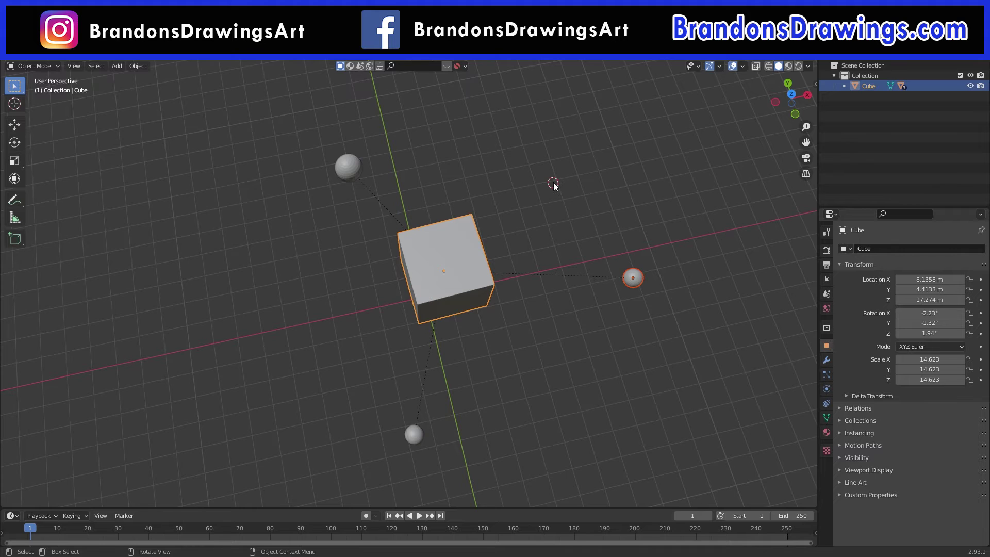
key(shift+a)
Add a Cone beside the cube and make it the parent of Sphere.001.
mouse_move(553, 183)
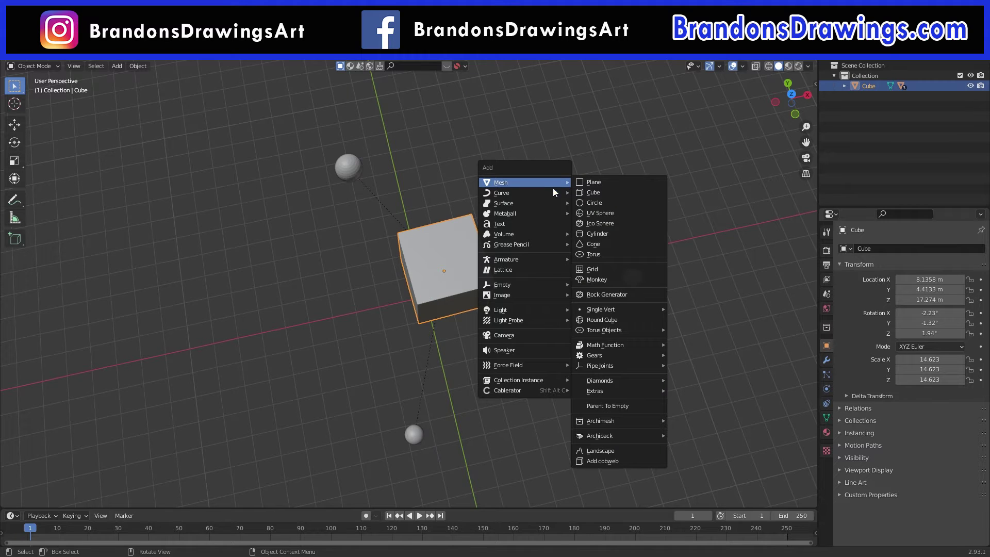
click(596, 247)
click(573, 237)
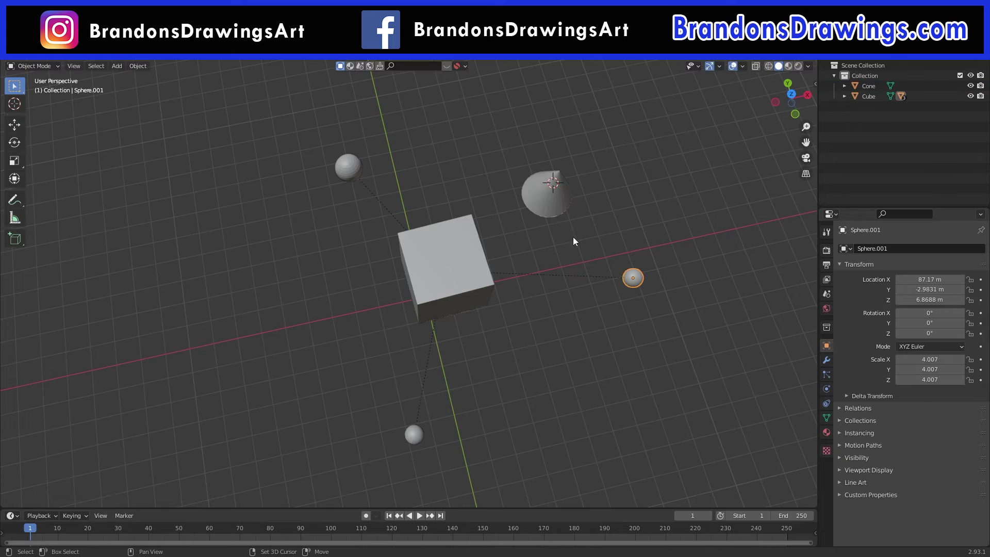
click(555, 200)
key(ctrl)
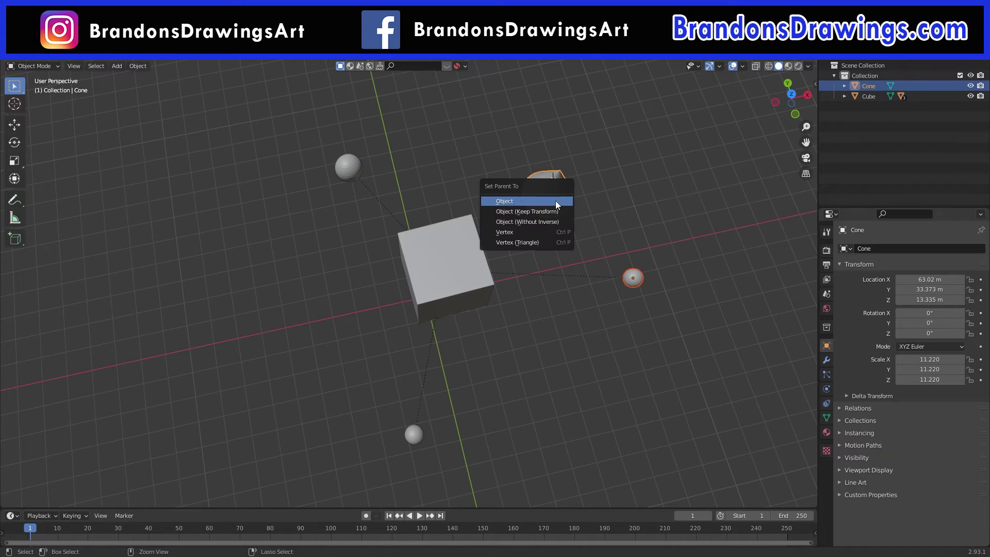
click(555, 203)
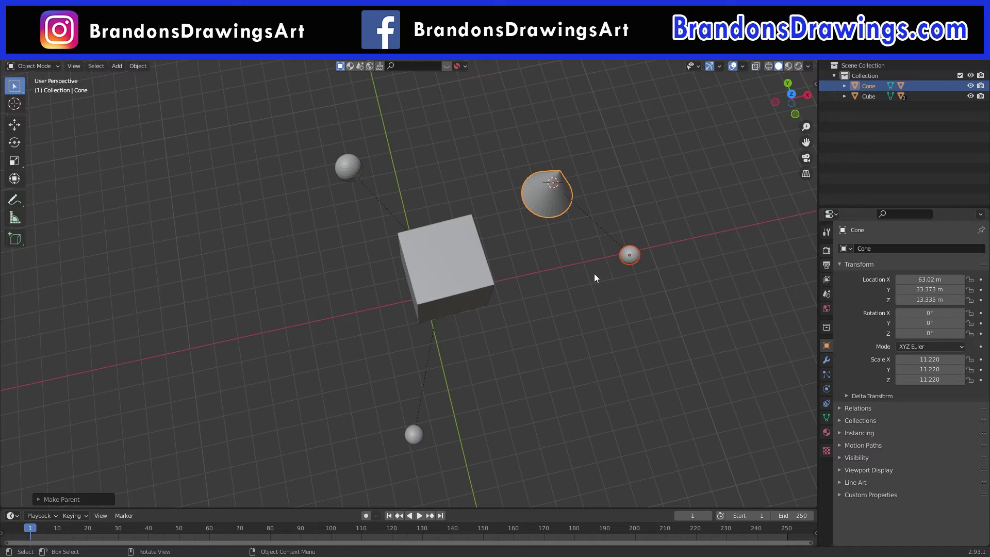
middle_drag(595, 278, 504, 244)
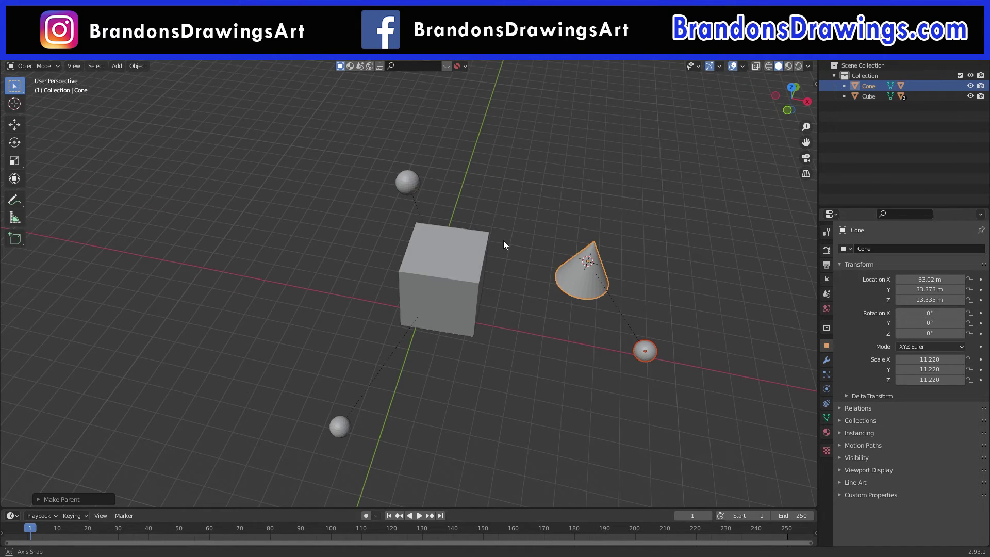
Undo the sphere's parenting to the cone, then make the Cube a child of the Cone.
key(ctrl+z)
click(471, 268)
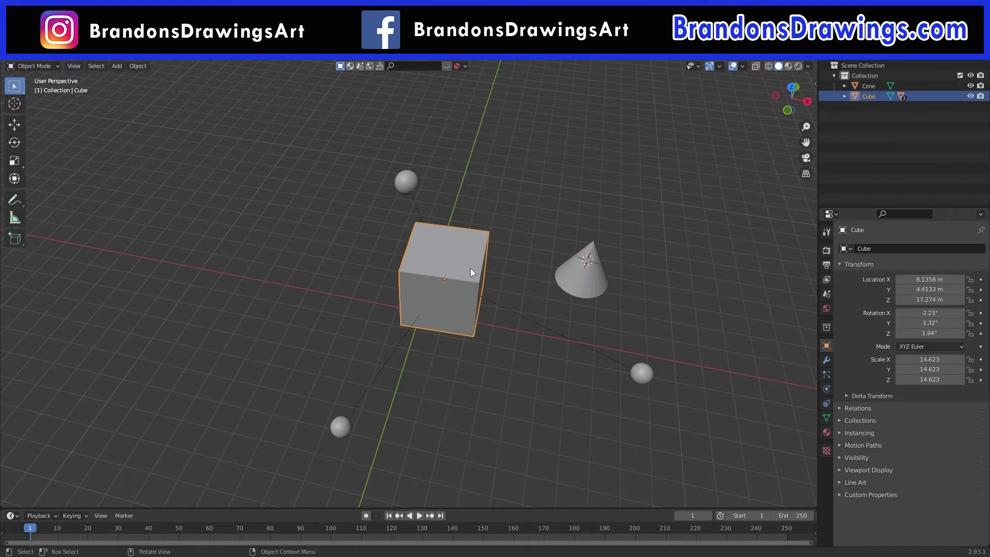
shift+click(594, 286)
key(ctrl+p)
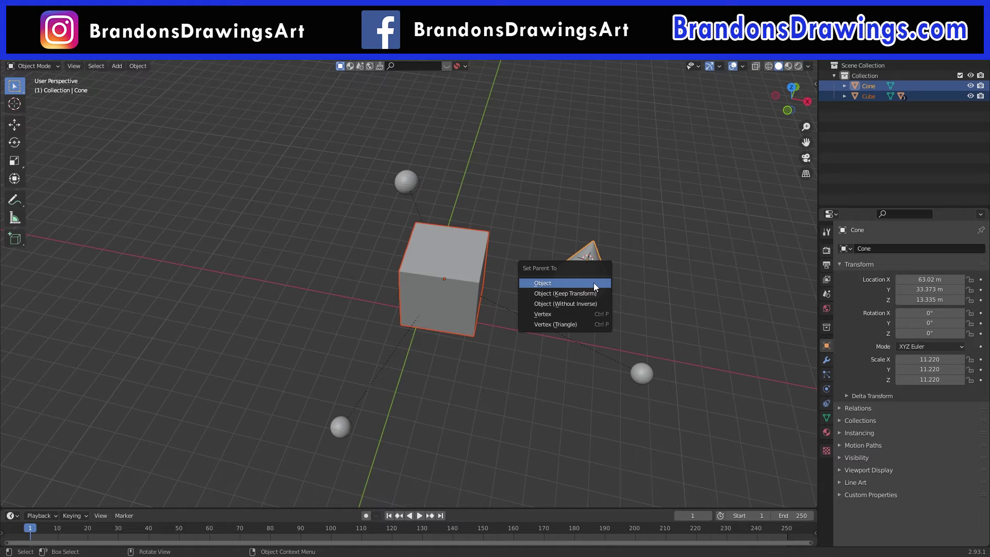
click(593, 283)
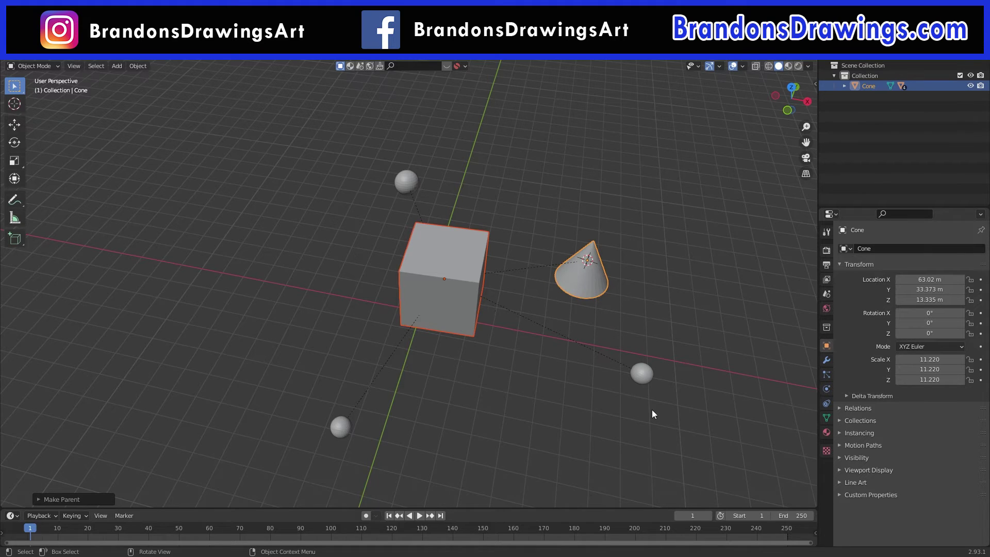
Rotate the Cone twice, including a trackball rotation, with its children following.
click(589, 273)
key(r)
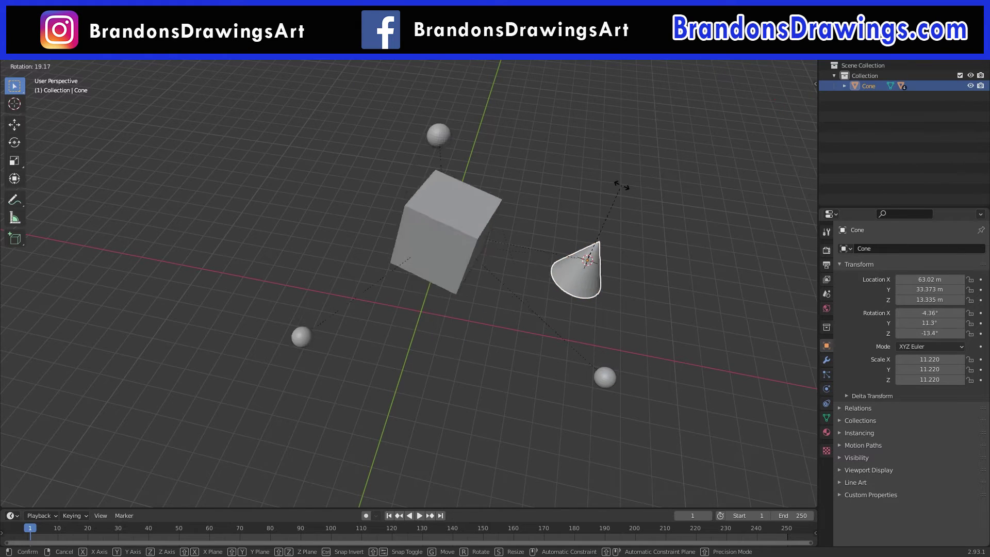
click(593, 179)
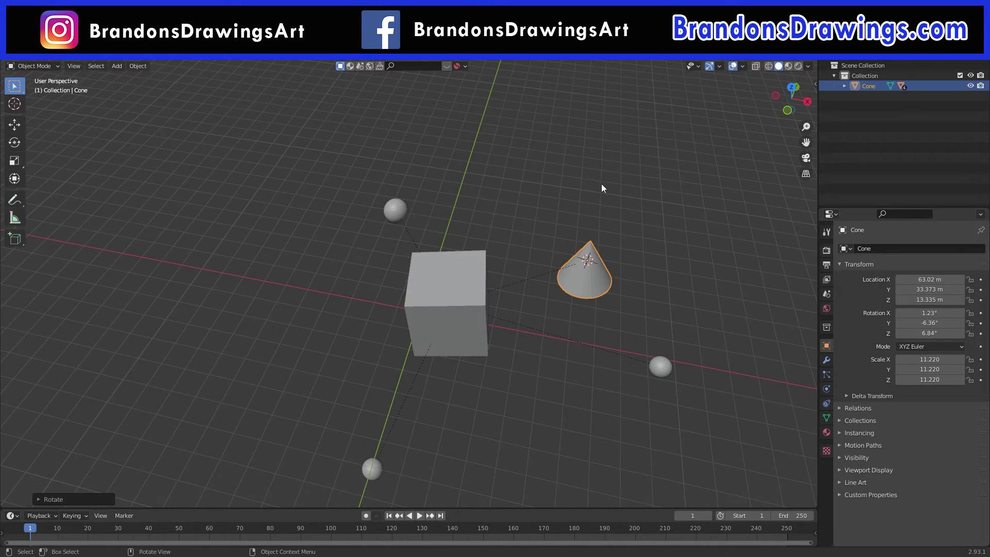
key(r)
key(r)
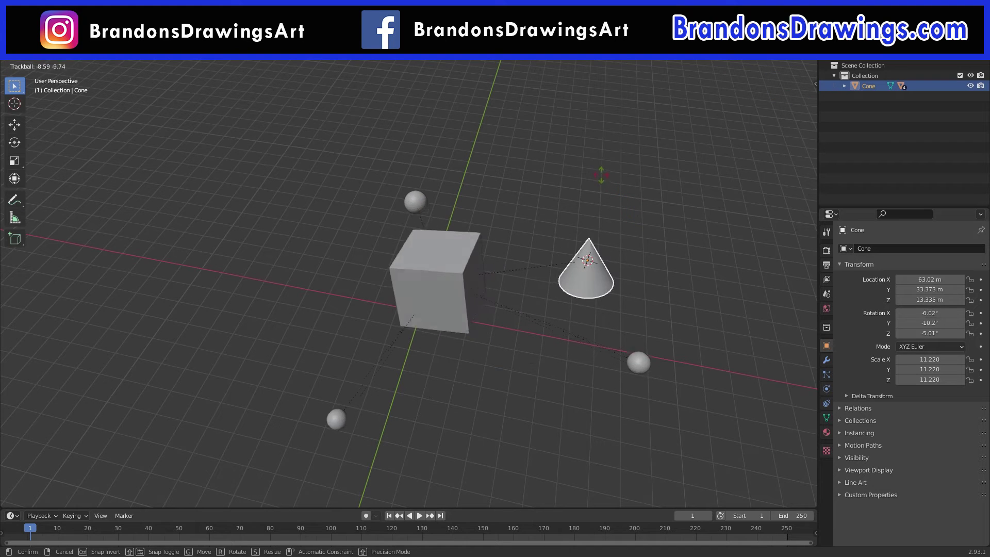
click(601, 178)
Trackball-rotate the cube and move the sphere above it further left.
click(474, 245)
key(r)
key(r)
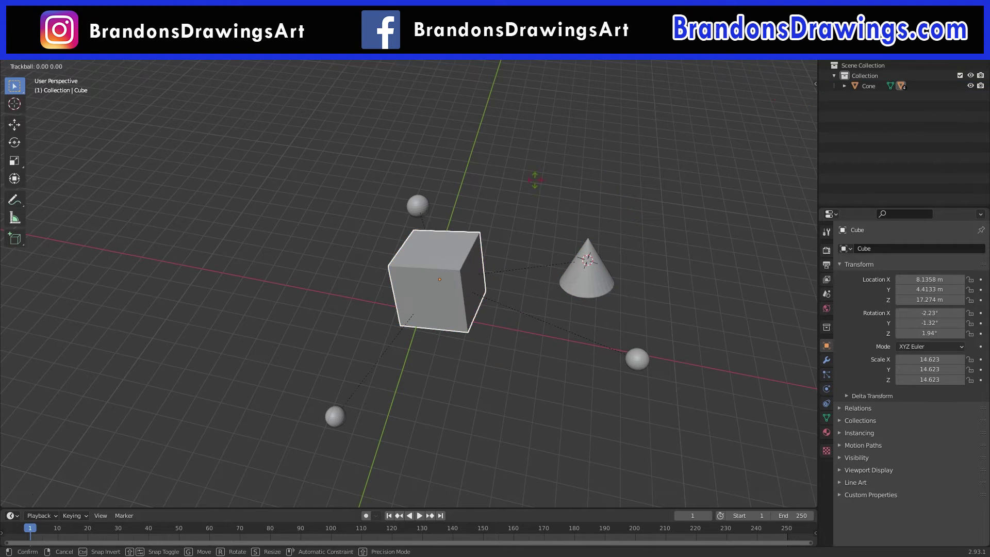
click(478, 195)
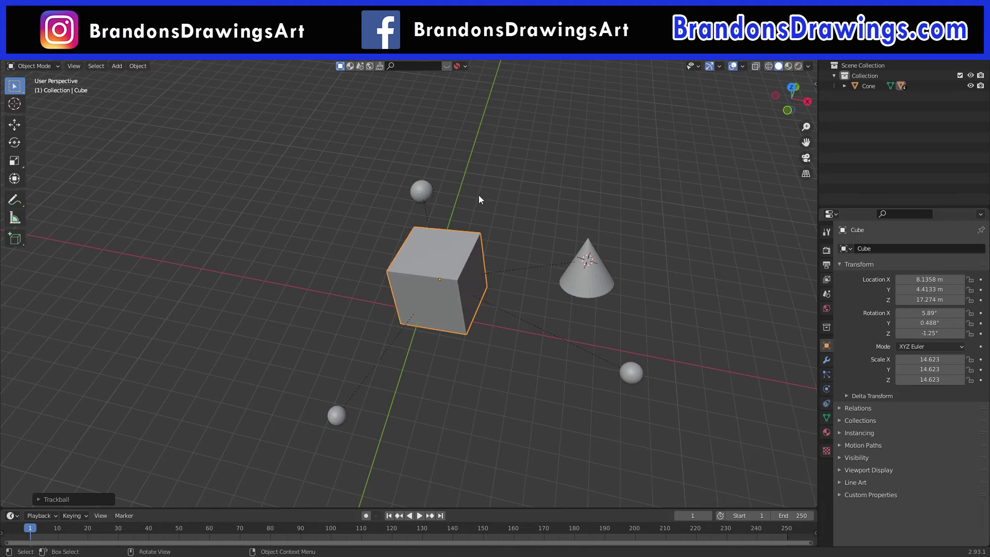
click(423, 194)
key(g)
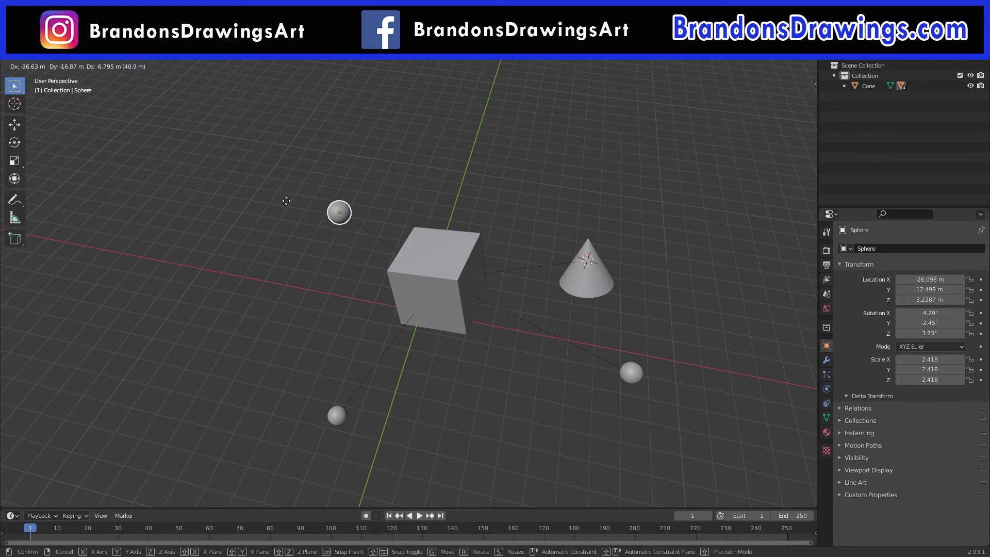
click(308, 198)
Rotate the Cube to -68.7°, 42°, -103° with its child spheres following.
click(433, 279)
key(r)
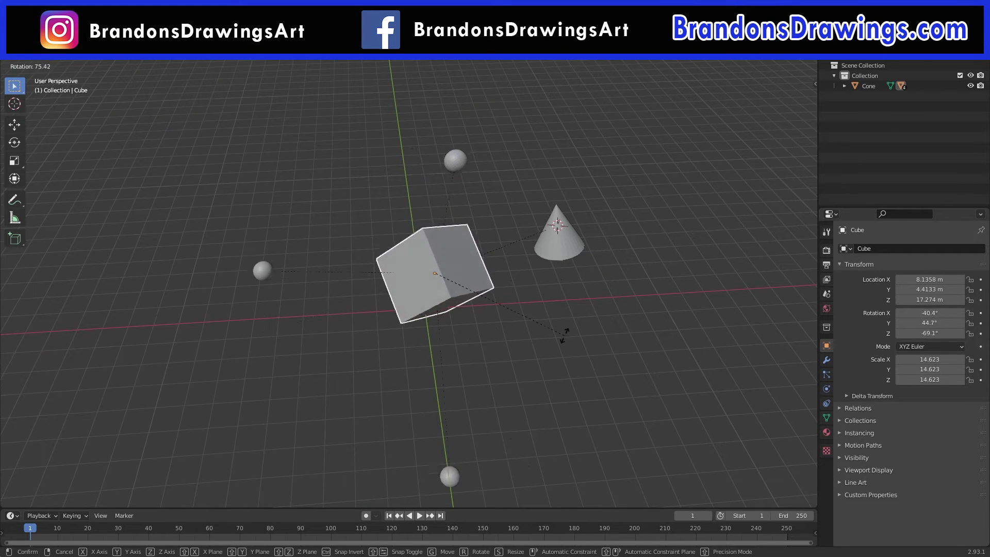
click(483, 371)
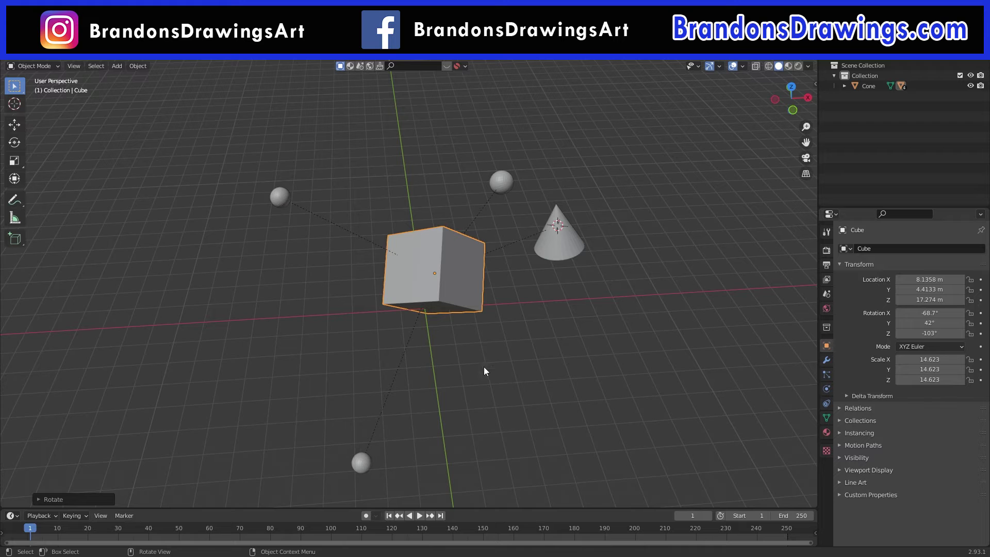
click(279, 198)
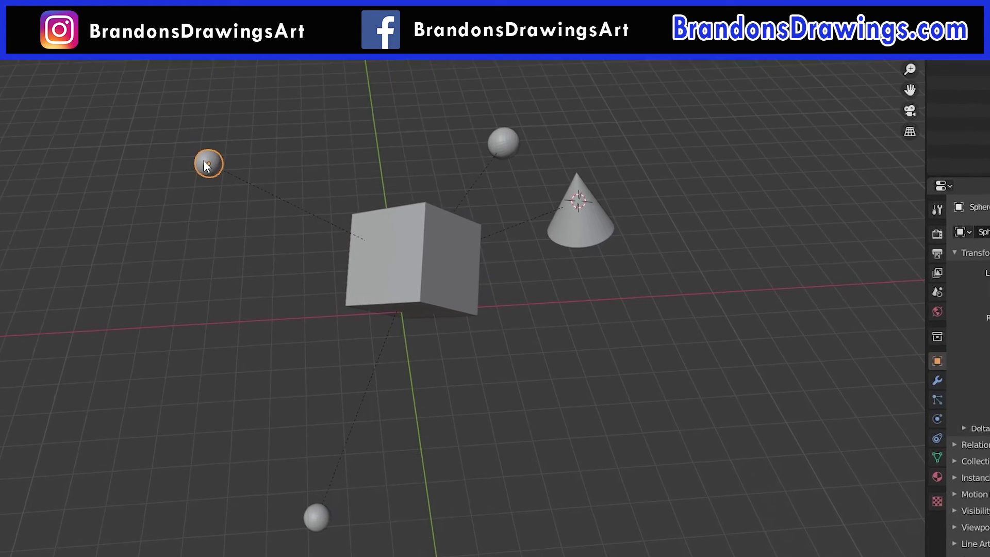
Unparent Sphere.002 with Clear and Keep Transformation, after undoing a plain Clear Parent.
key(alt+p)
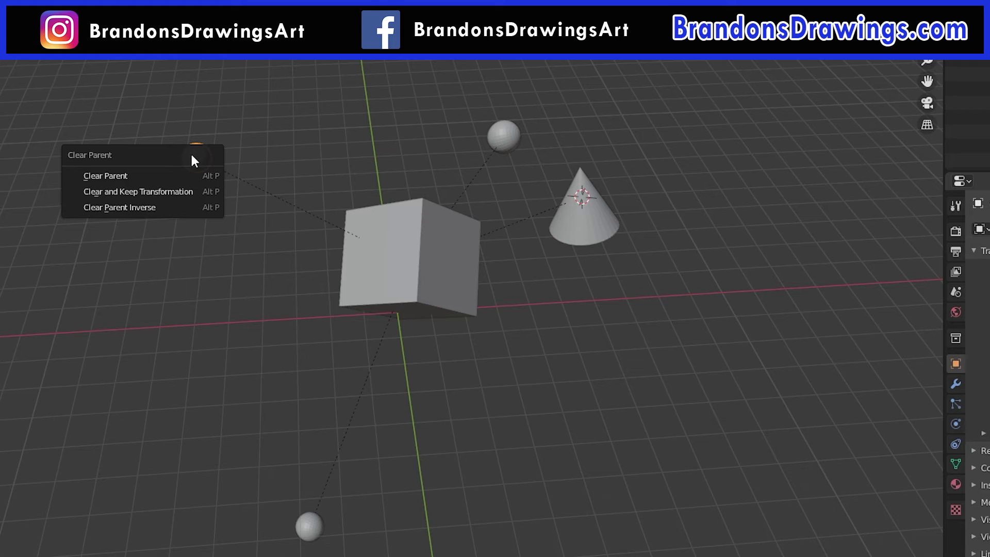
click(157, 177)
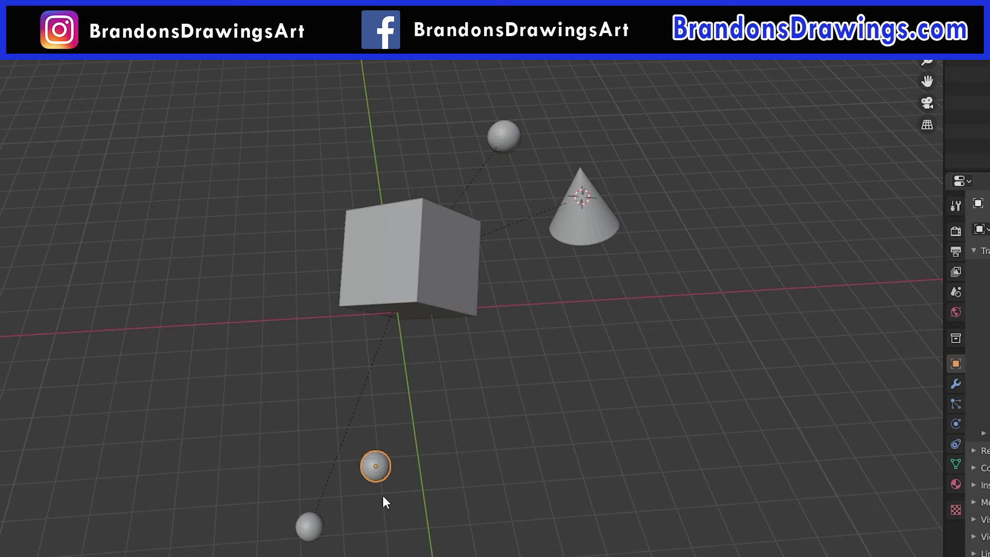
key(ctrl+z)
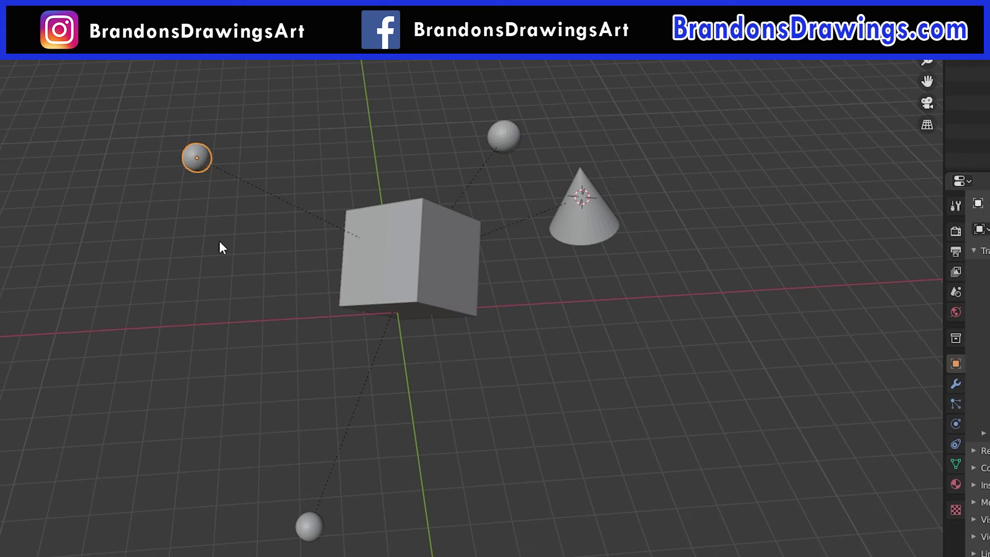
key(alt+p)
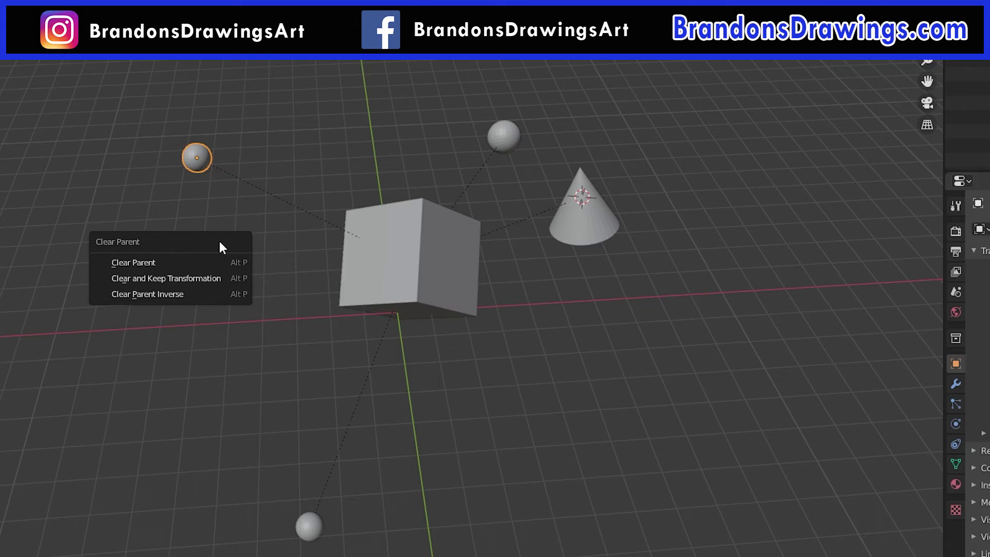
click(192, 282)
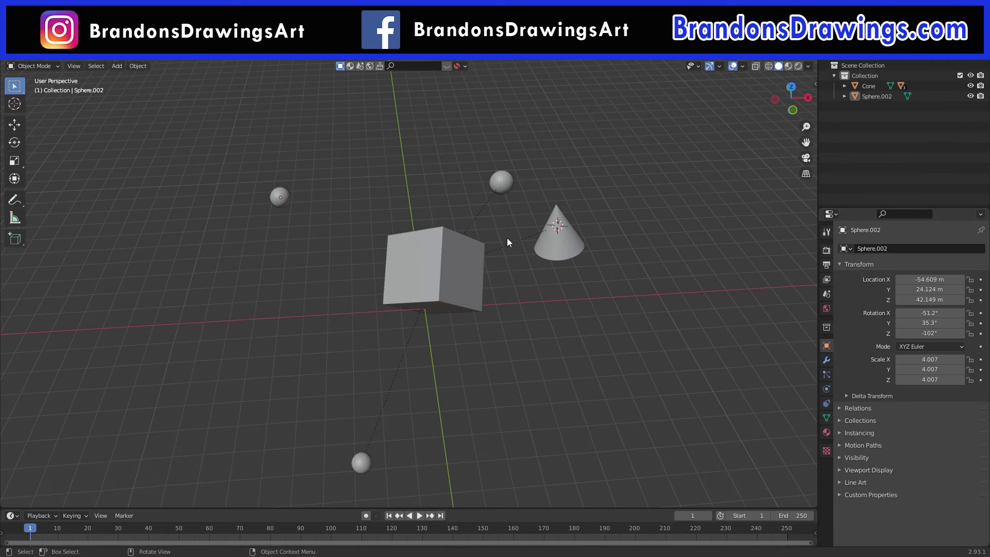
Select Sphere and expand Cone and Cube in the Outliner to show the hierarchy.
click(507, 185)
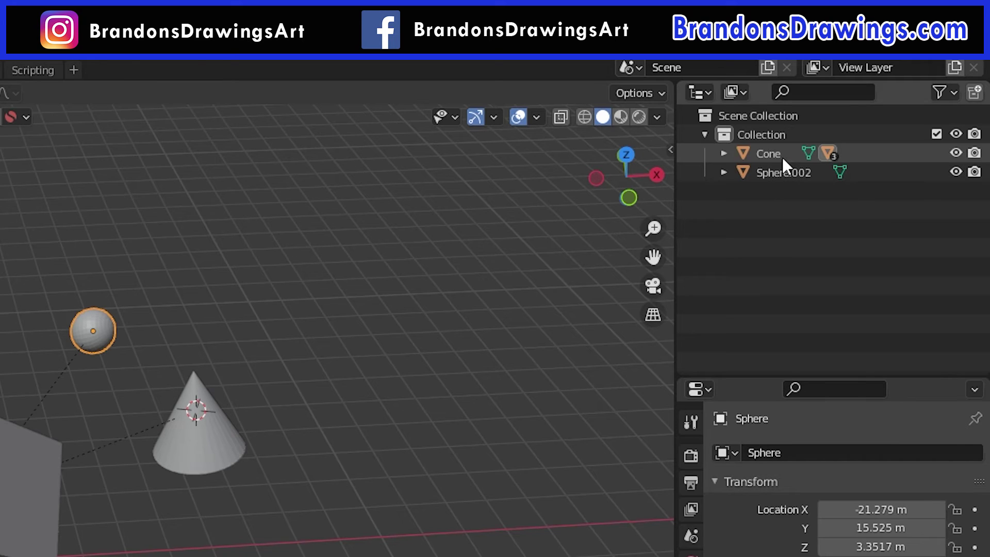
click(722, 153)
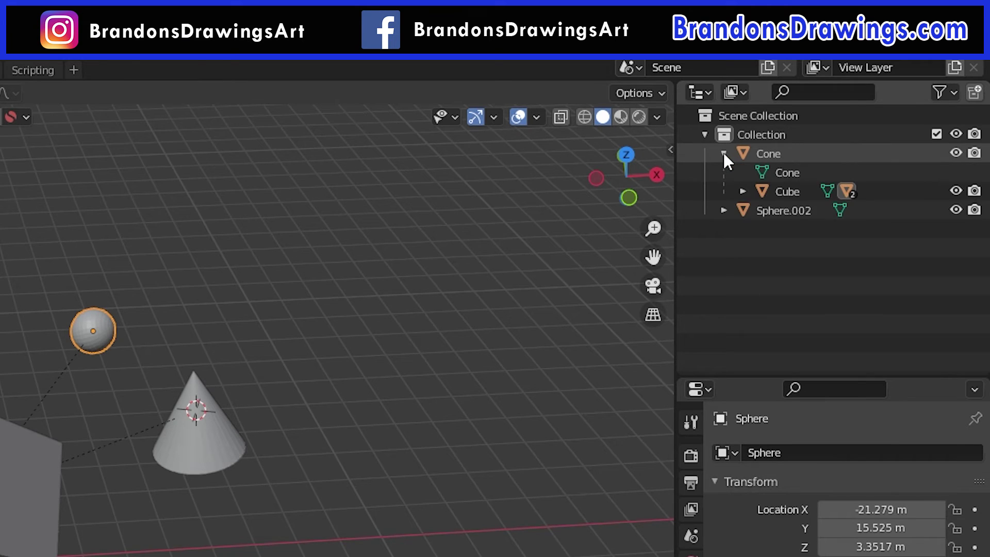
click(743, 190)
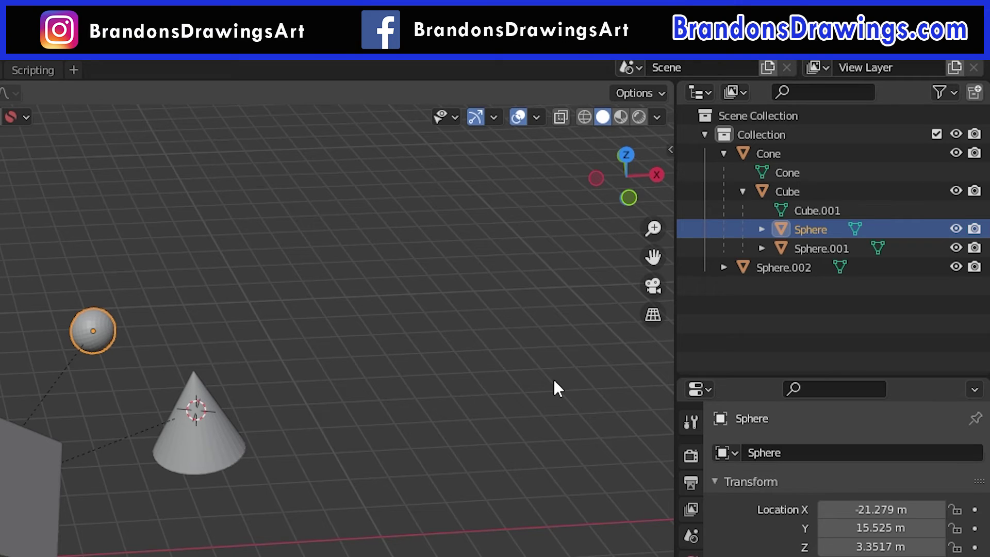
Lock the sphere's X/Y/Z location in the N panel, confirm moving and scaling are blocked, then unlock it.
key(n)
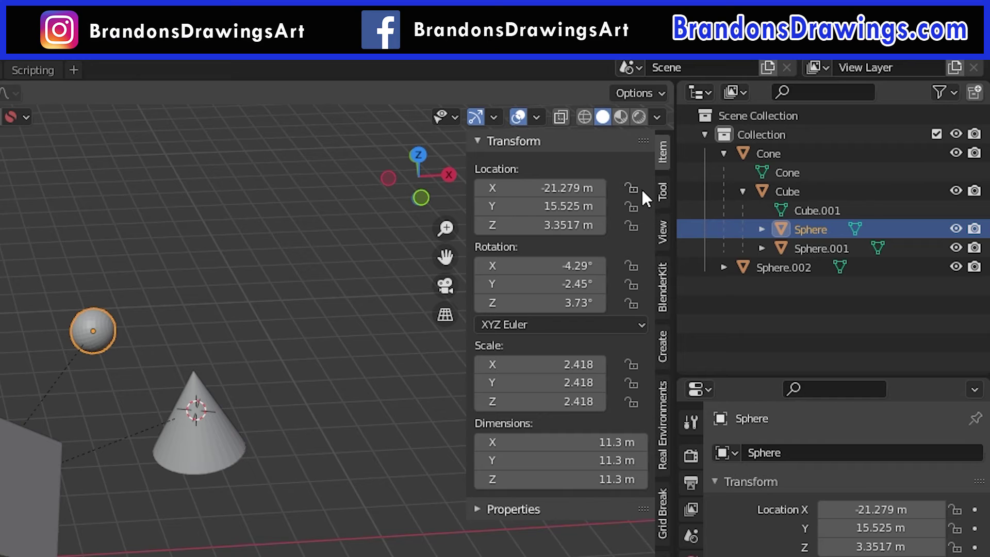
drag(640, 188, 636, 401)
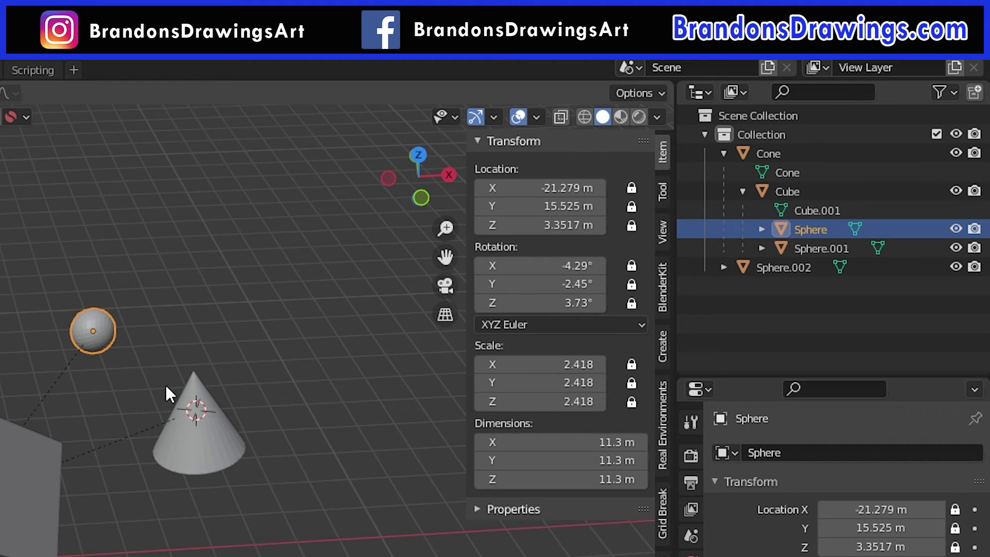
key(g)
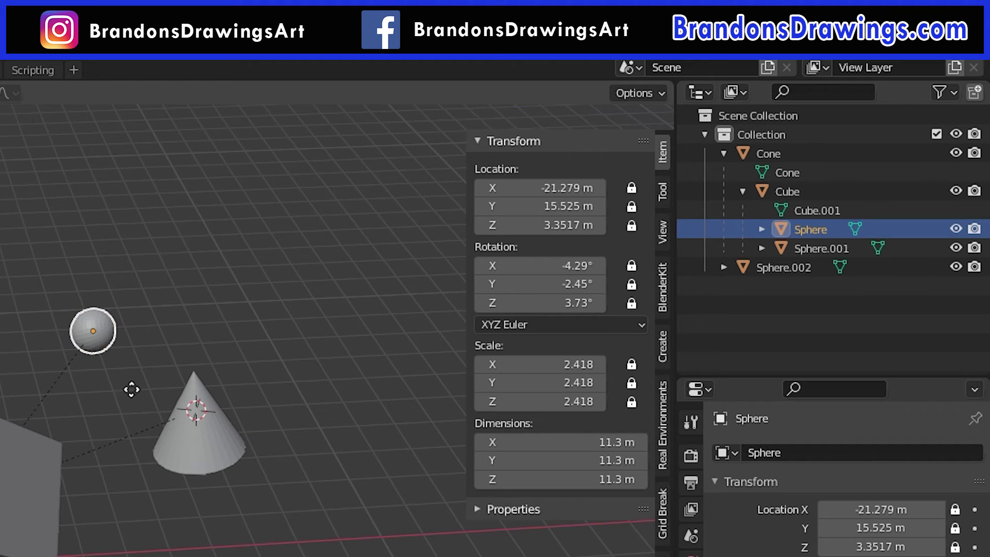
key(Escape)
key(s)
key(Escape)
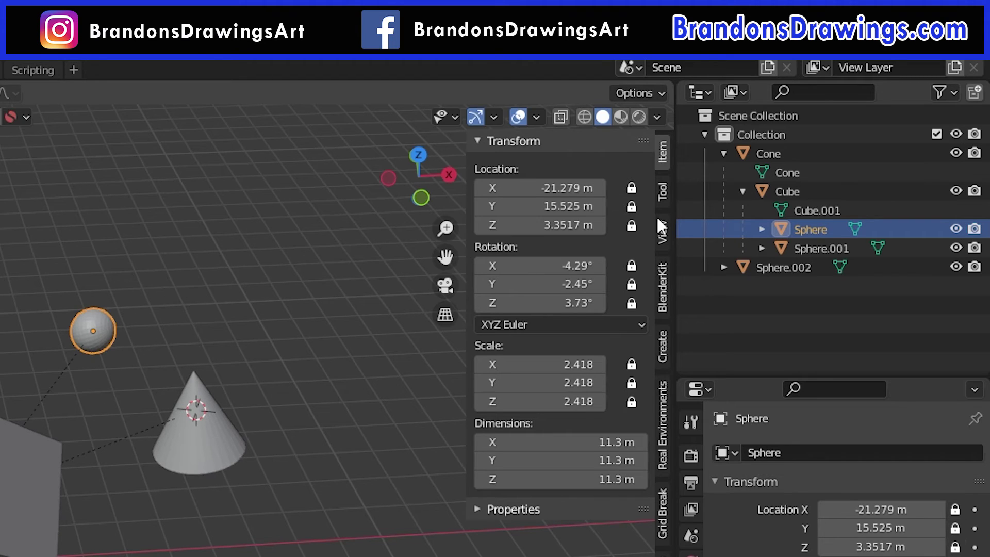
drag(633, 187, 632, 363)
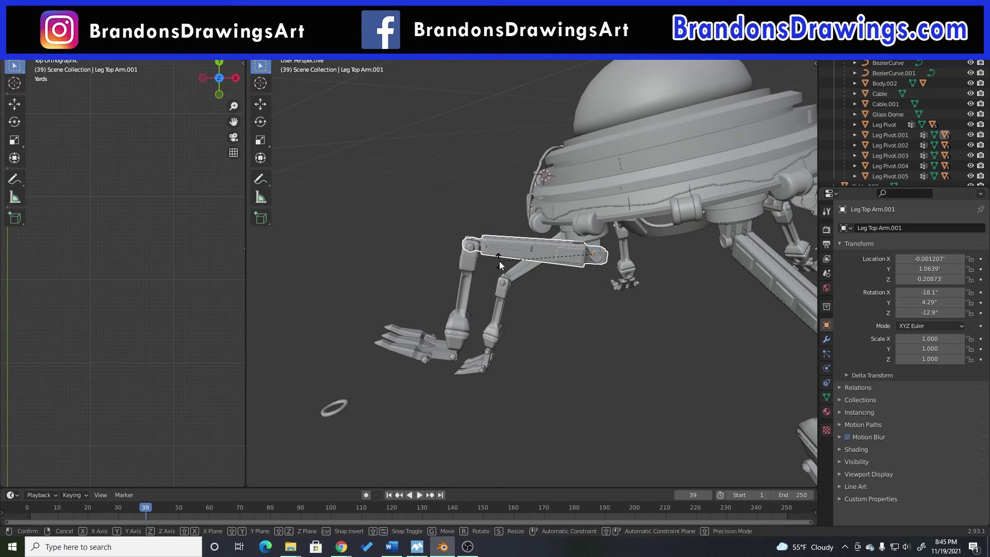
Confirm the leg arm rotation and rotate Leg Lower Arm.001 to 33.4°.
click(496, 264)
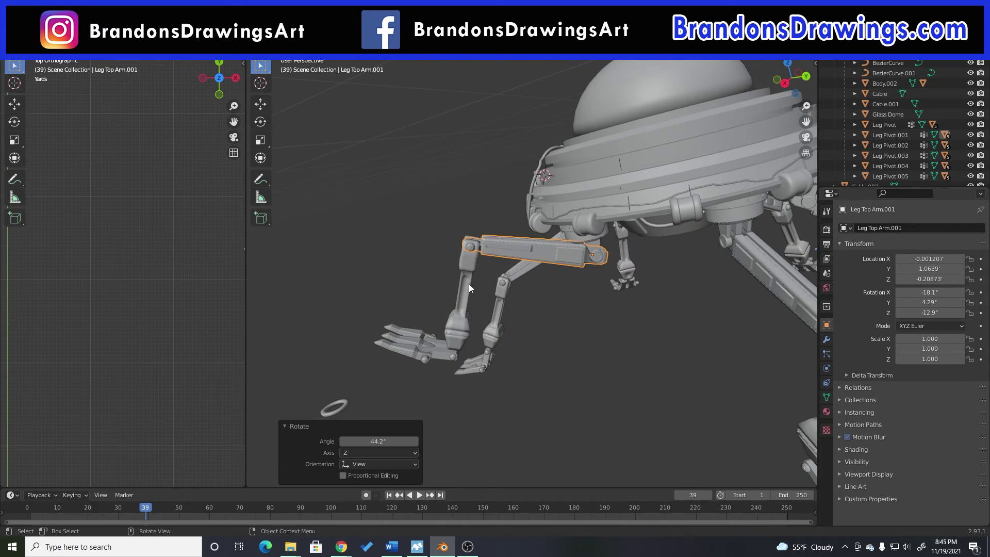
click(468, 283)
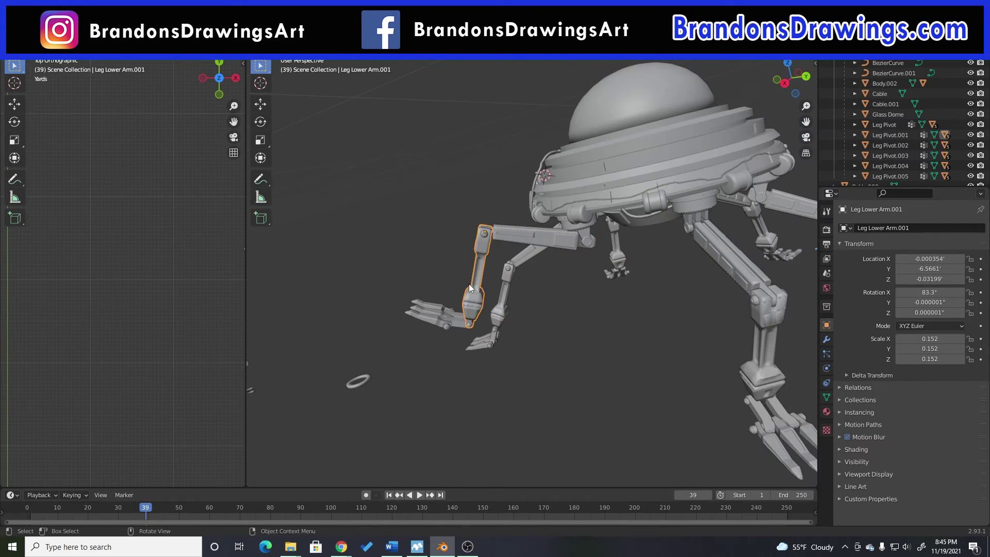
key(r)
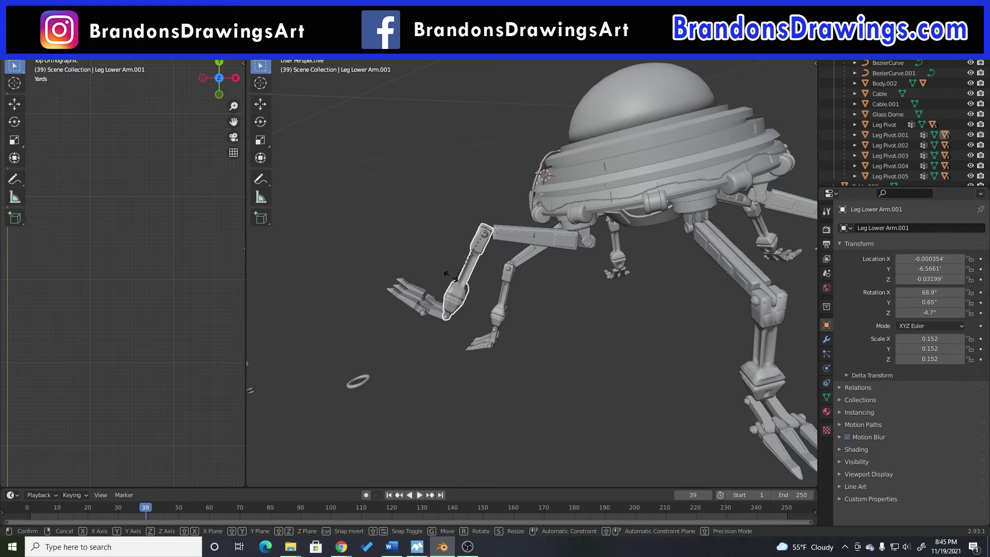
click(453, 265)
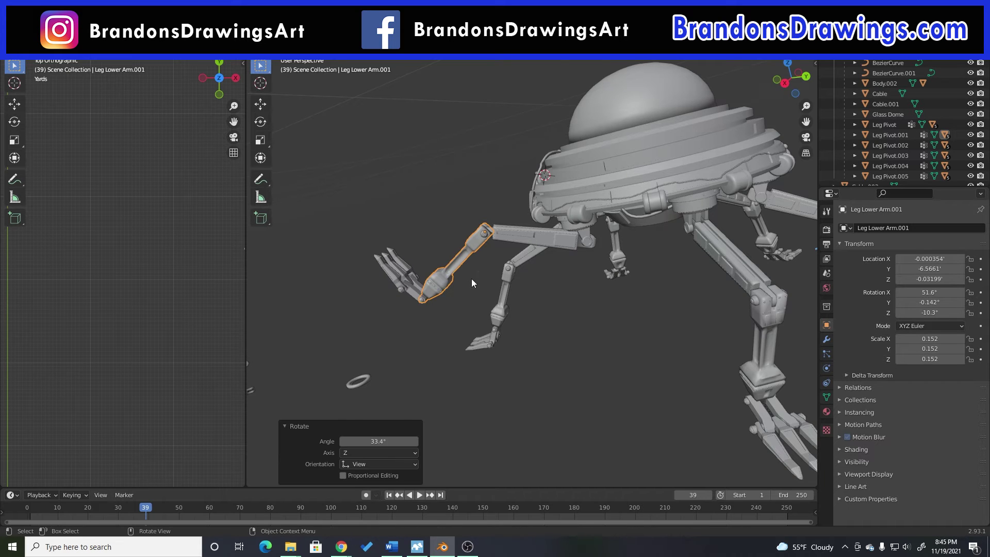
middle_drag(471, 283, 553, 222)
scroll(475, 277, up, 5)
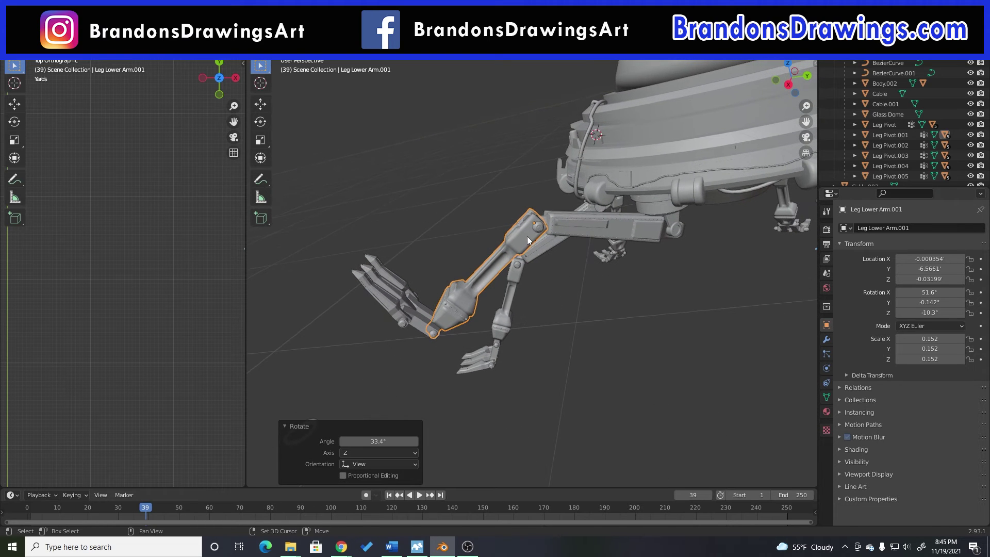
Rotate Leg Pivot.001 about Z to 32.3°, swinging the attached leg segments with it.
click(571, 223)
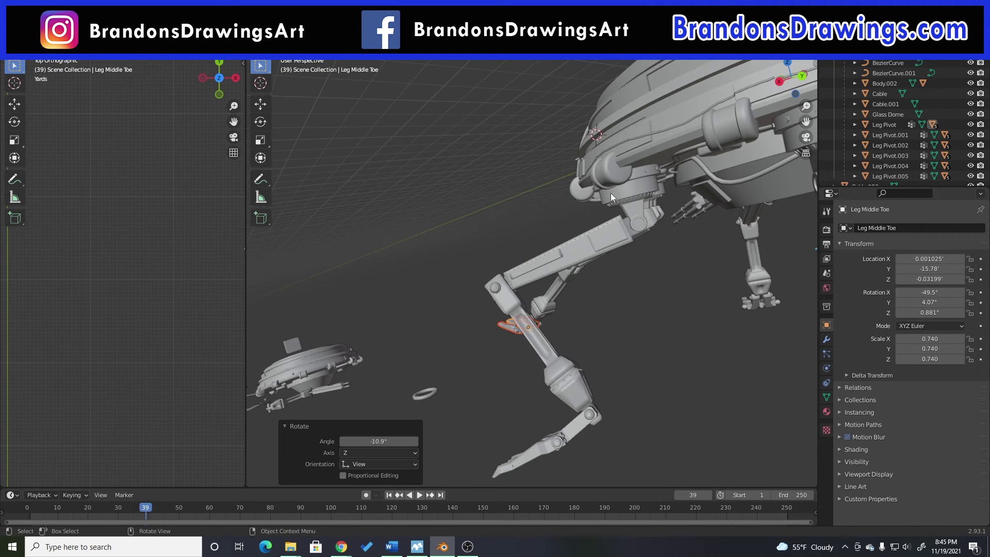
click(610, 193)
middle_drag(546, 248, 590, 256)
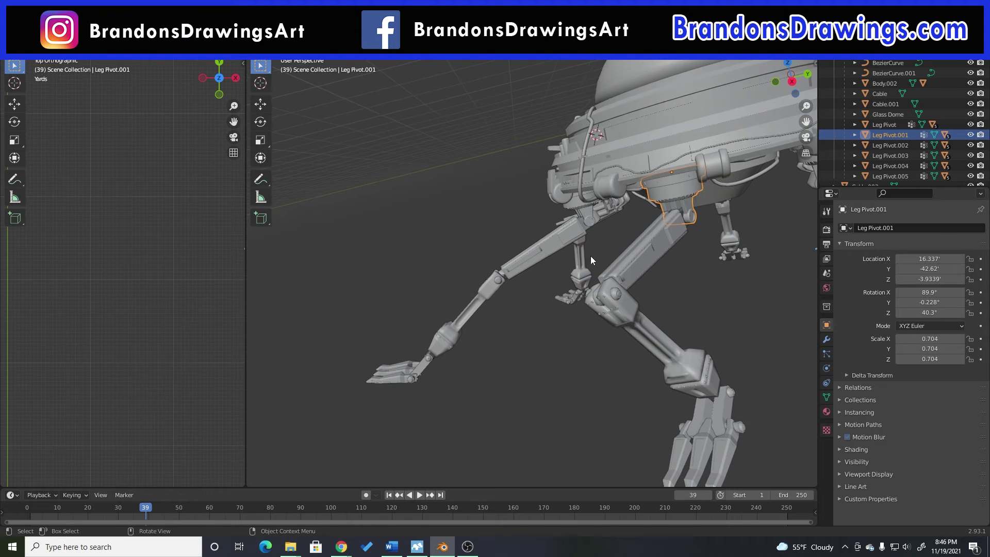
key(r)
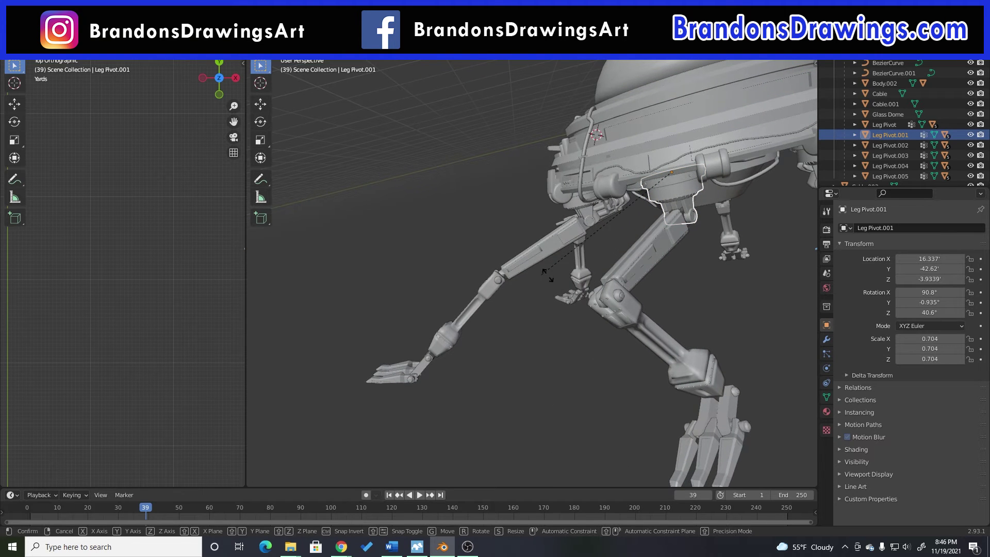
click(561, 273)
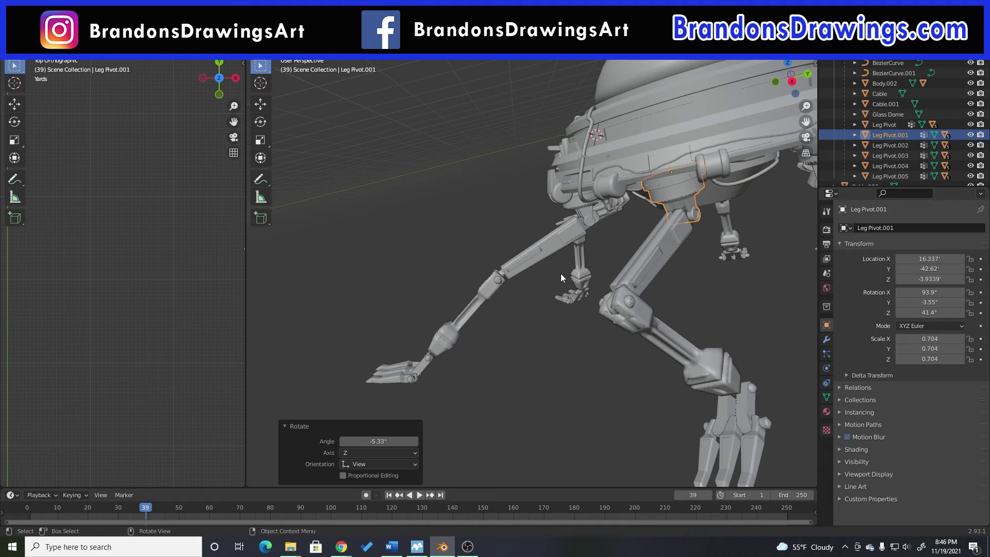
key(ctrl+z)
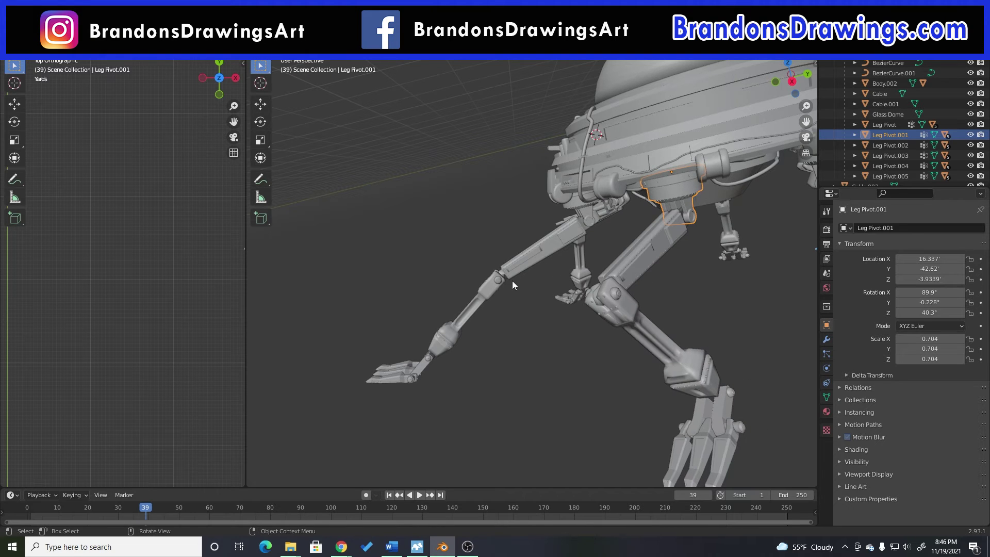
key(r)
key(z)
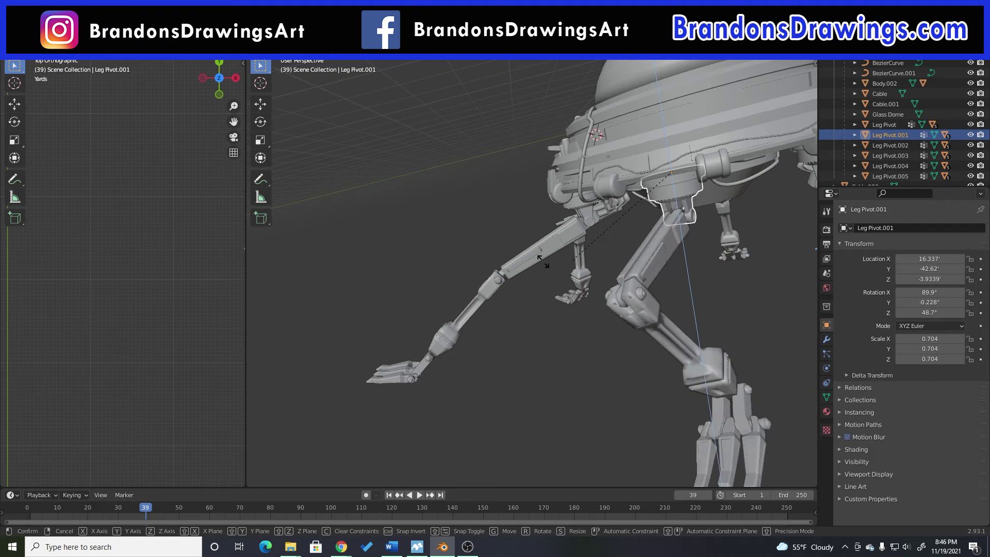
click(482, 262)
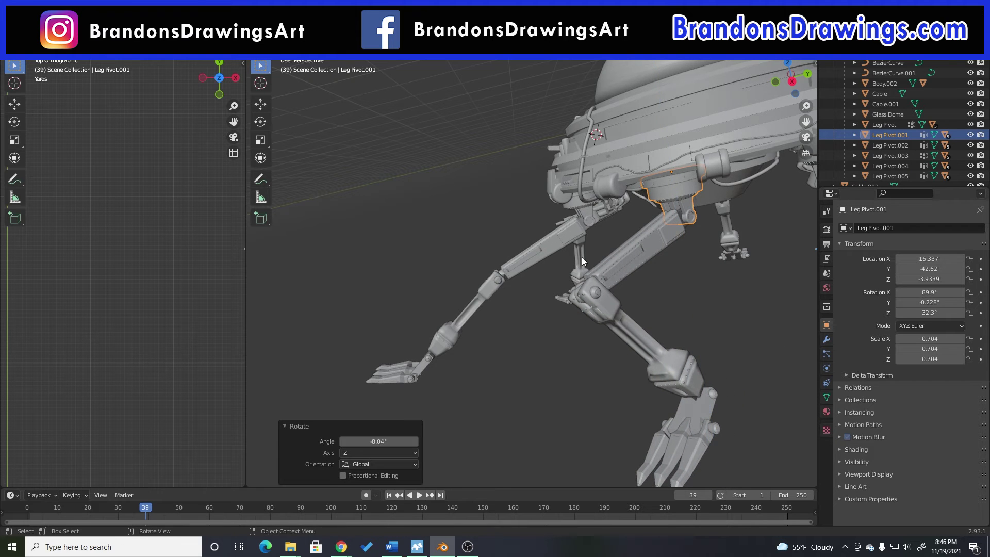
middle_drag(582, 257, 524, 304)
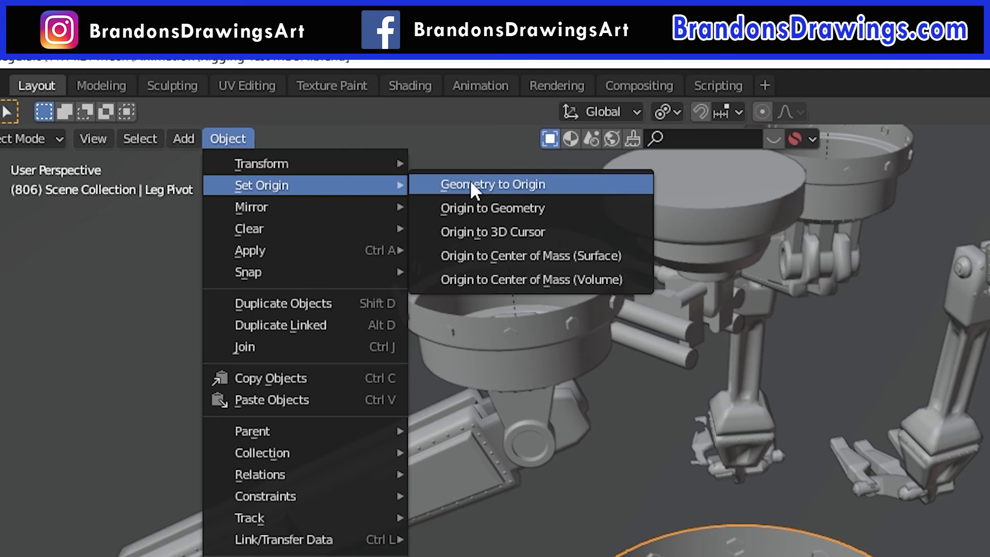
Move the leg pivot's origin to the 3D cursor, lock all but Z rotation, and use Local orientation.
click(504, 230)
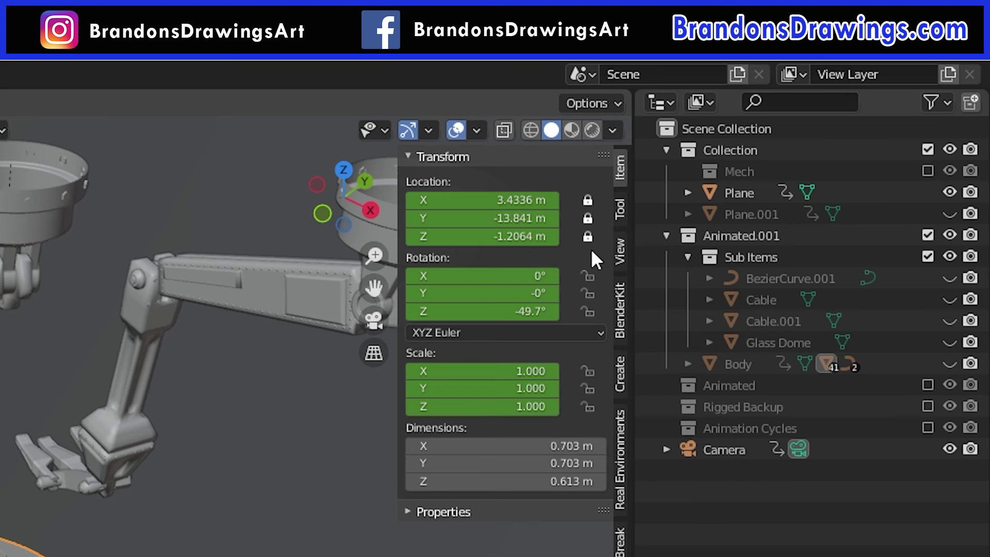
drag(588, 276, 590, 416)
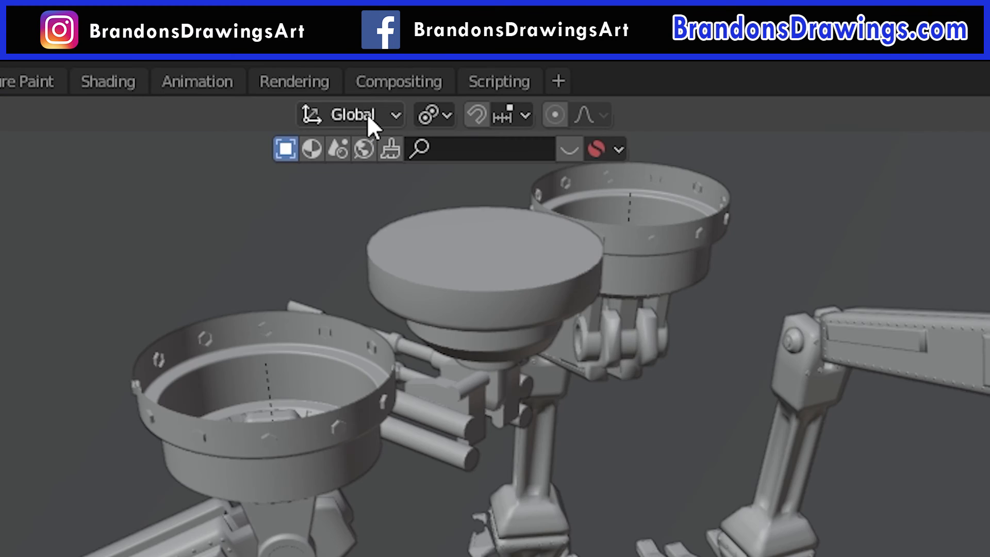
click(368, 114)
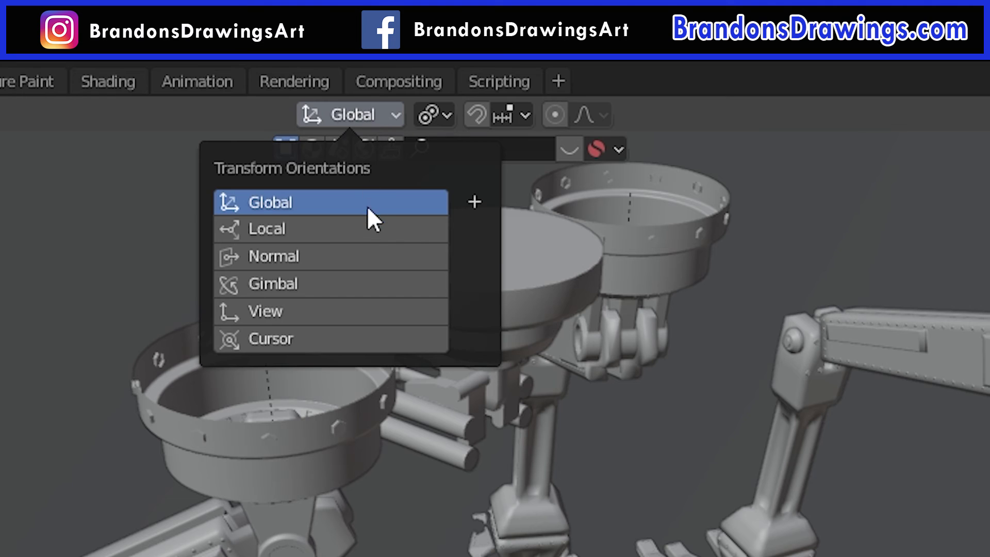
click(361, 230)
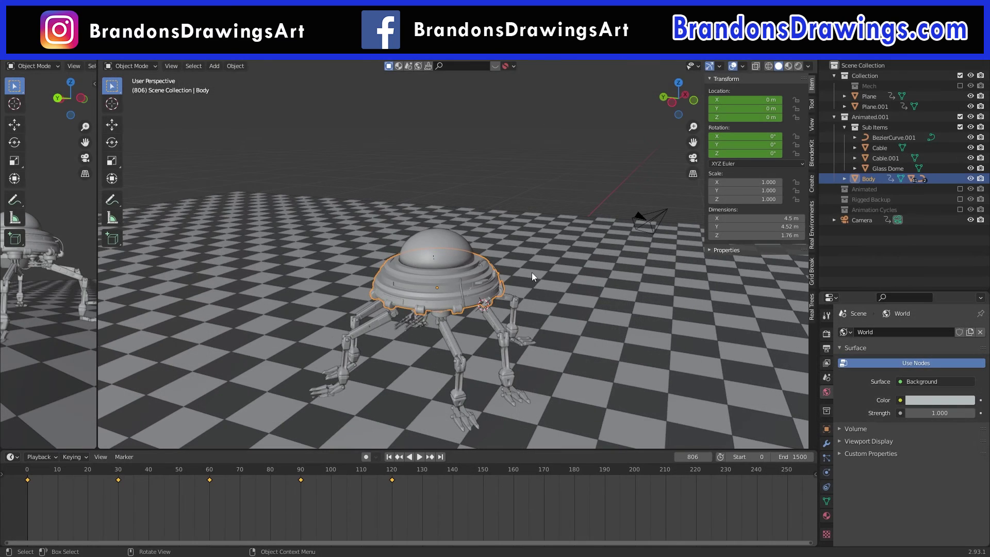
key(g)
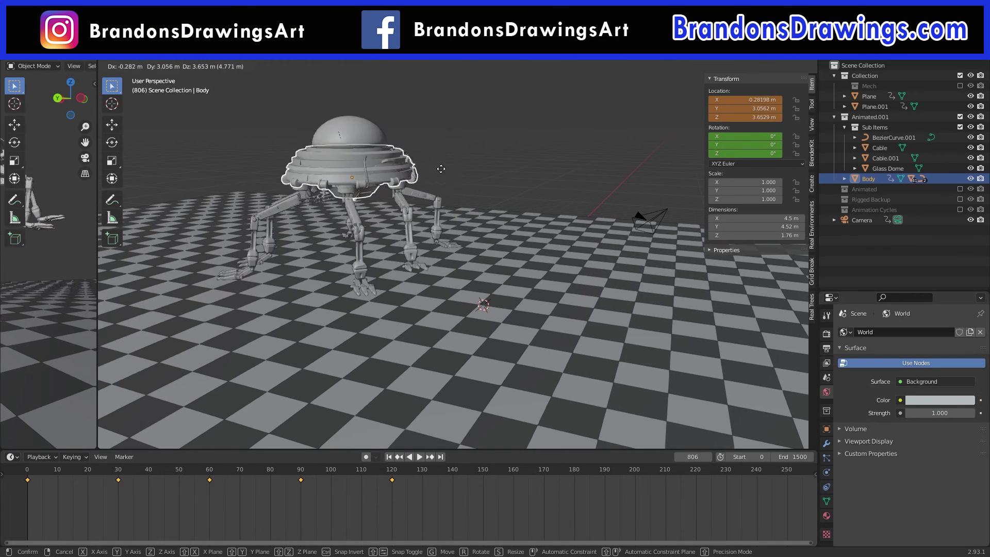
Place the robot body, then add a cube empty scaled up to 4.784 around it.
click(494, 243)
key(shift+a)
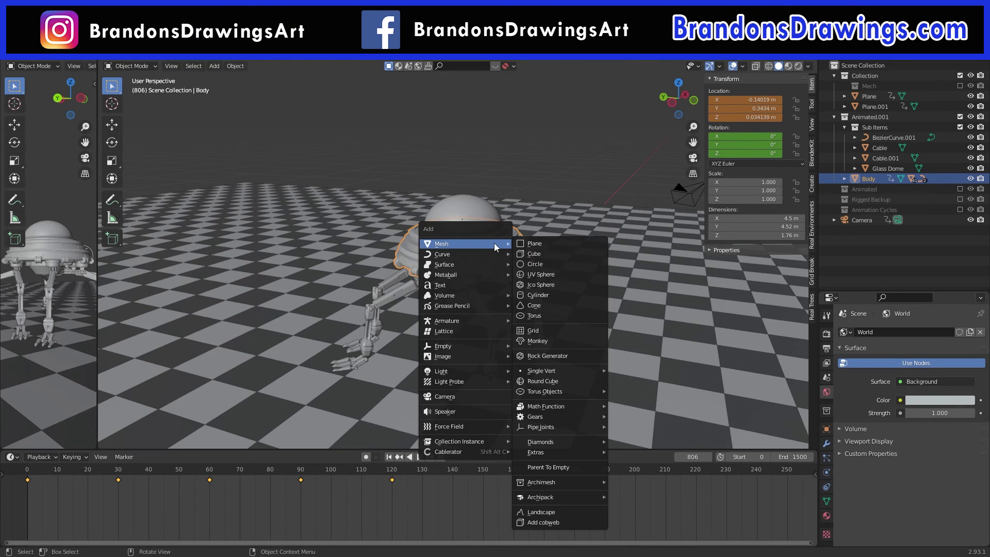
mouse_move(472, 345)
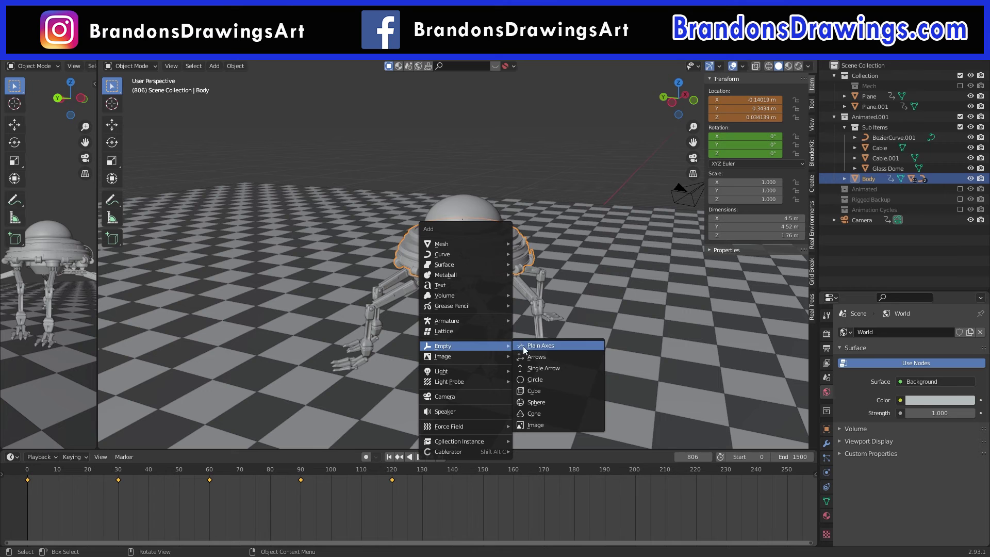
click(544, 388)
key(s)
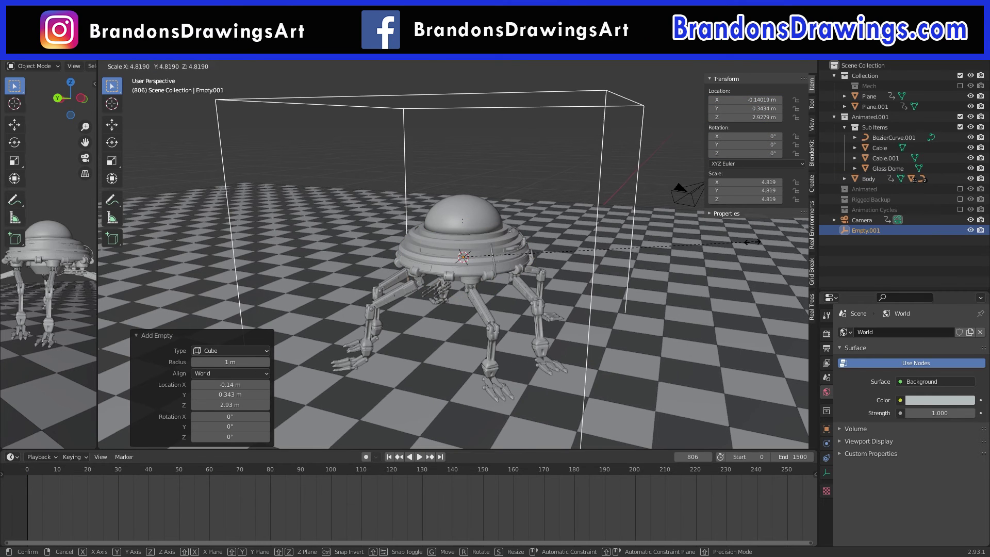
key(Return)
Parent Body to Empty.001 and move the empty to carry the robot along.
click(487, 244)
shift+click(597, 179)
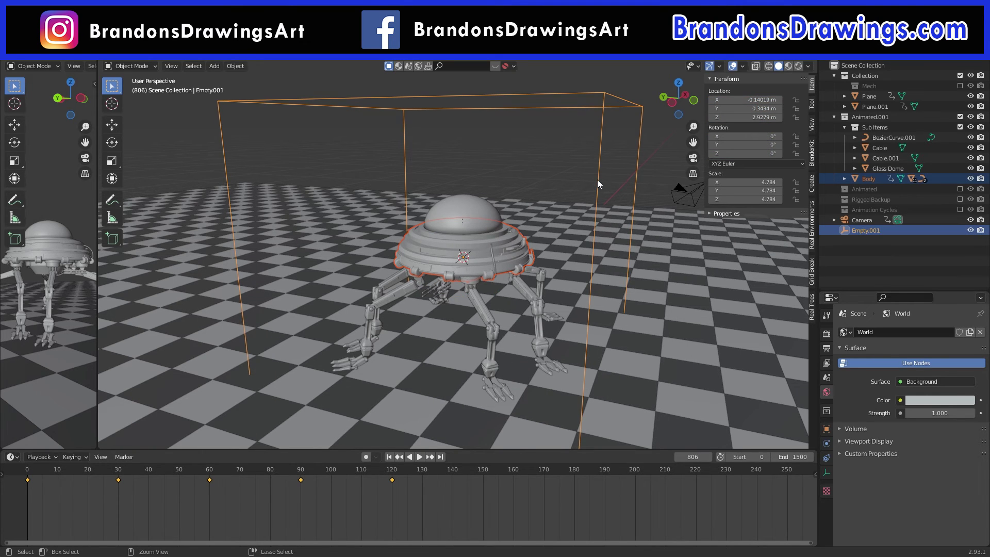
key(ctrl+p)
click(597, 179)
click(596, 179)
key(g)
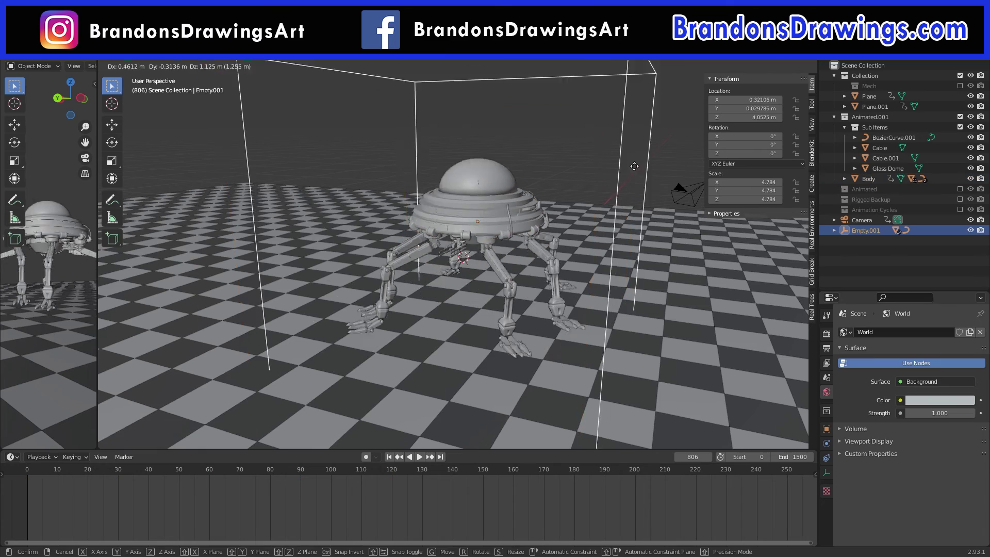
click(639, 164)
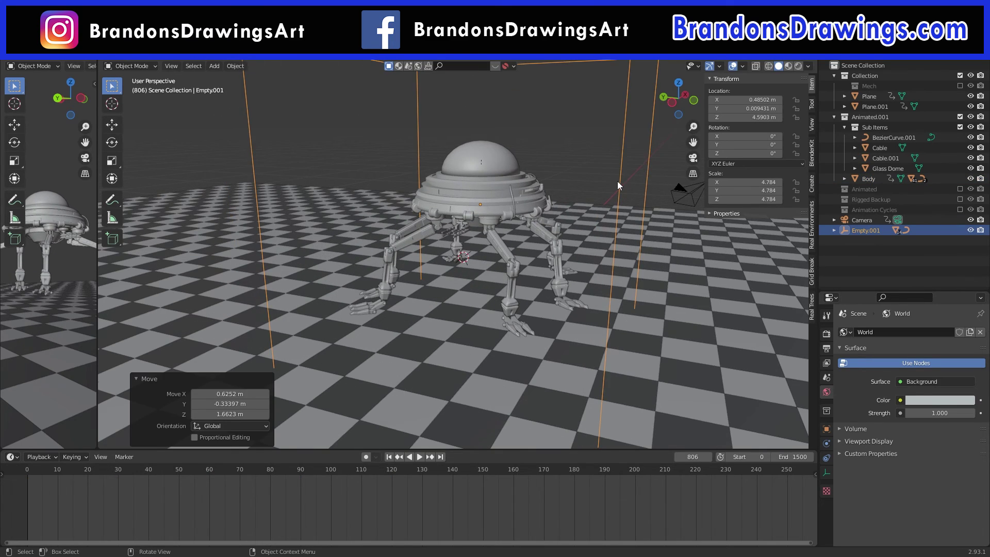
scroll(615, 188, down, 2)
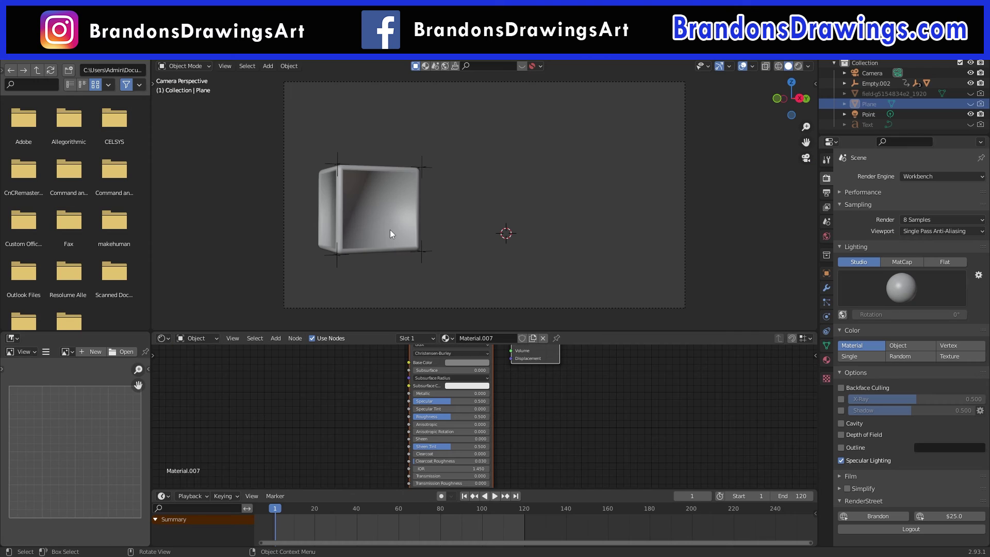
Test-rotate the cube twice, then clear its rotation with Alt+R.
click(391, 229)
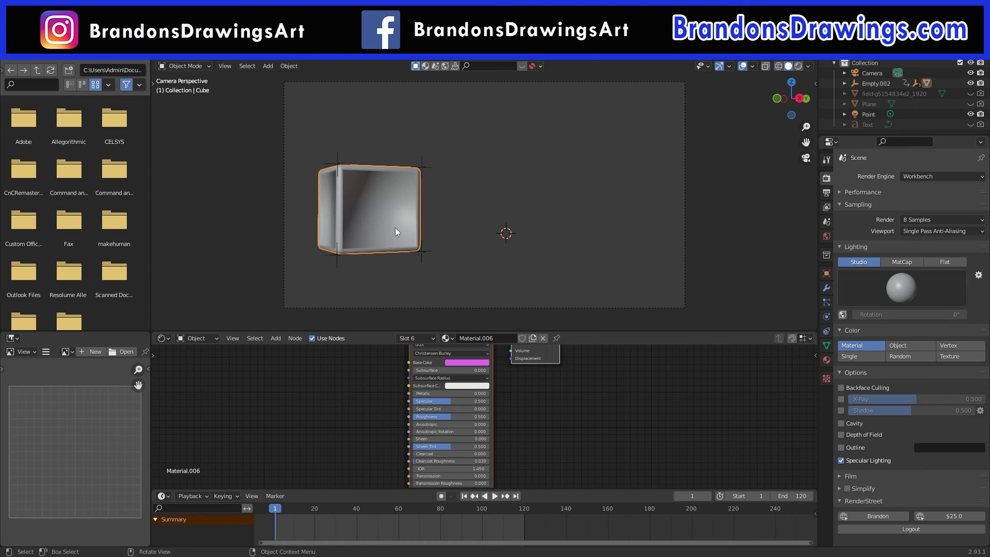
key(r)
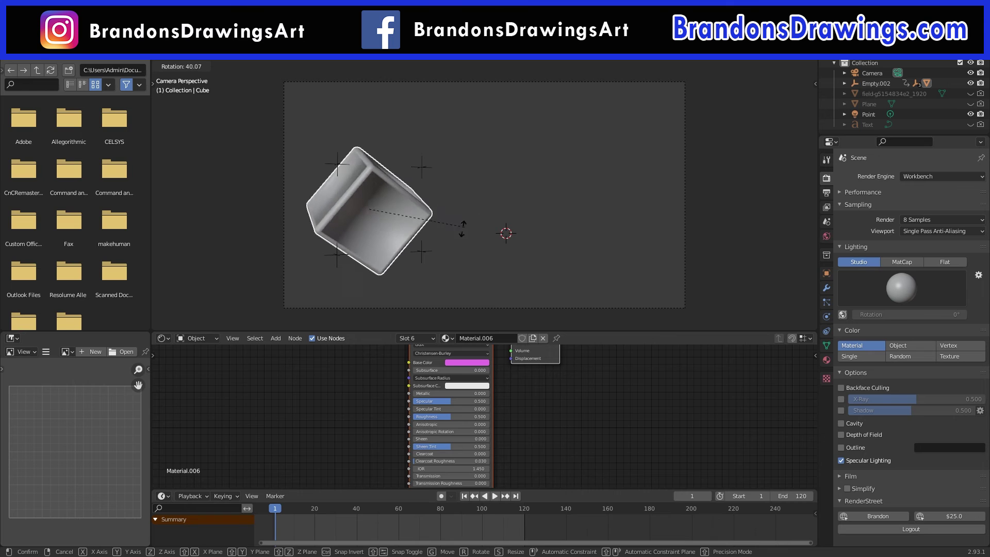
click(417, 209)
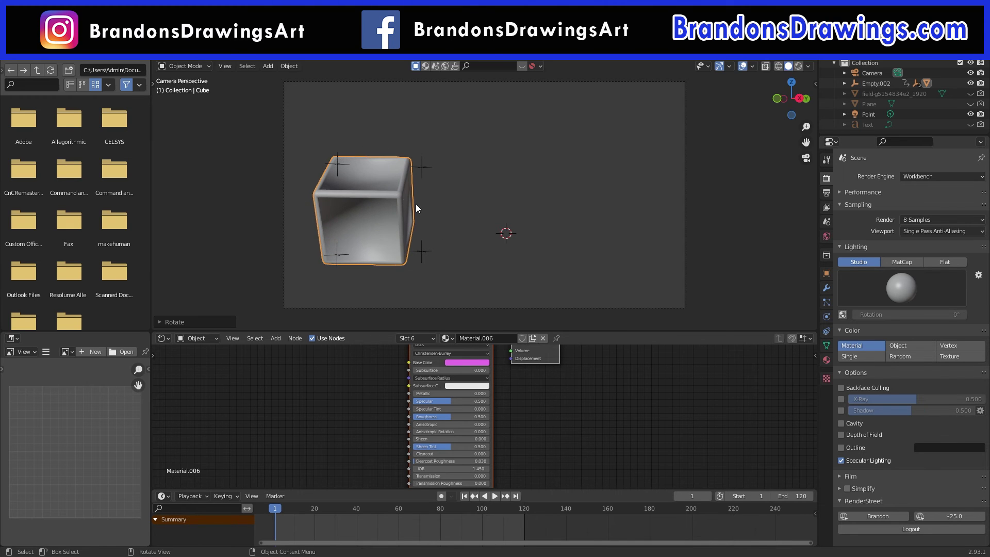
key(r)
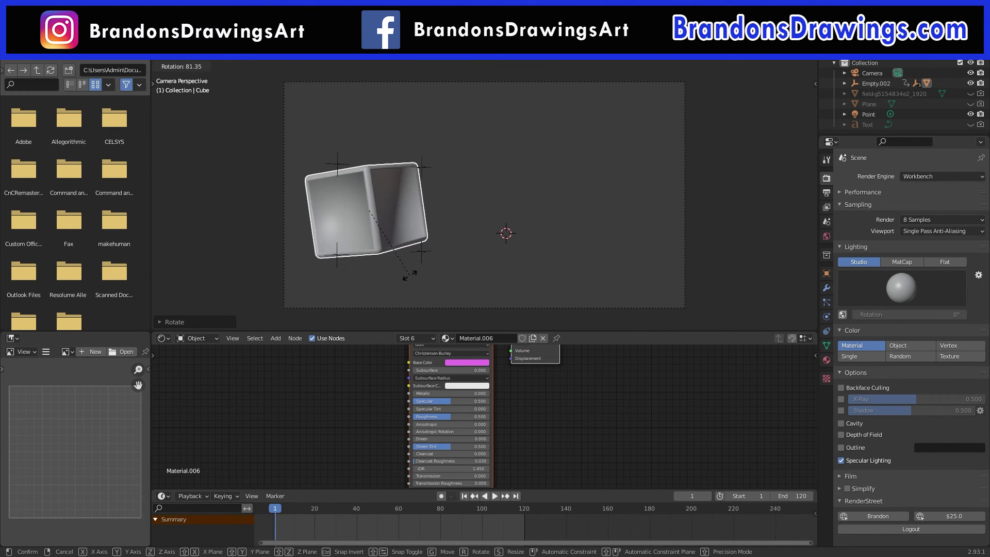
click(421, 202)
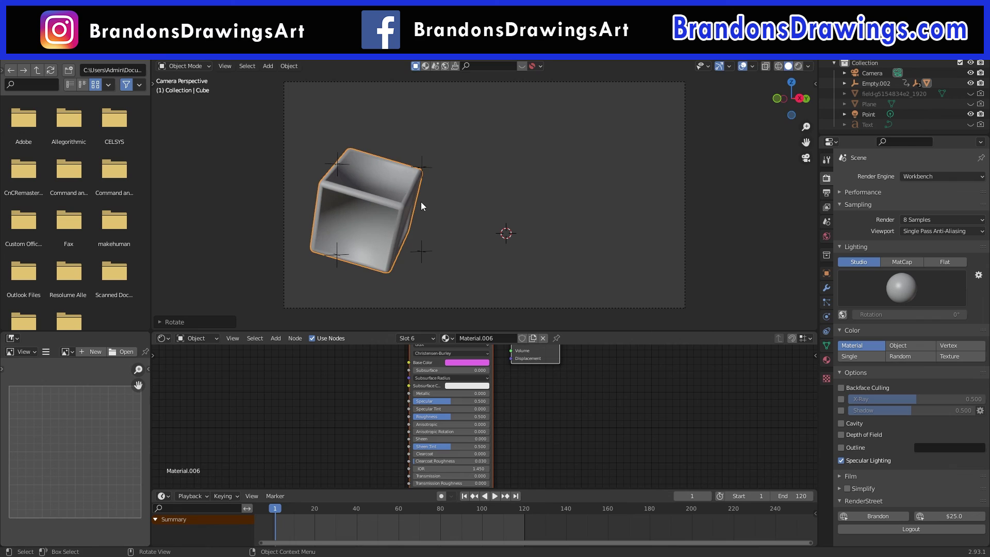
key(ctrl)
key(alt+r)
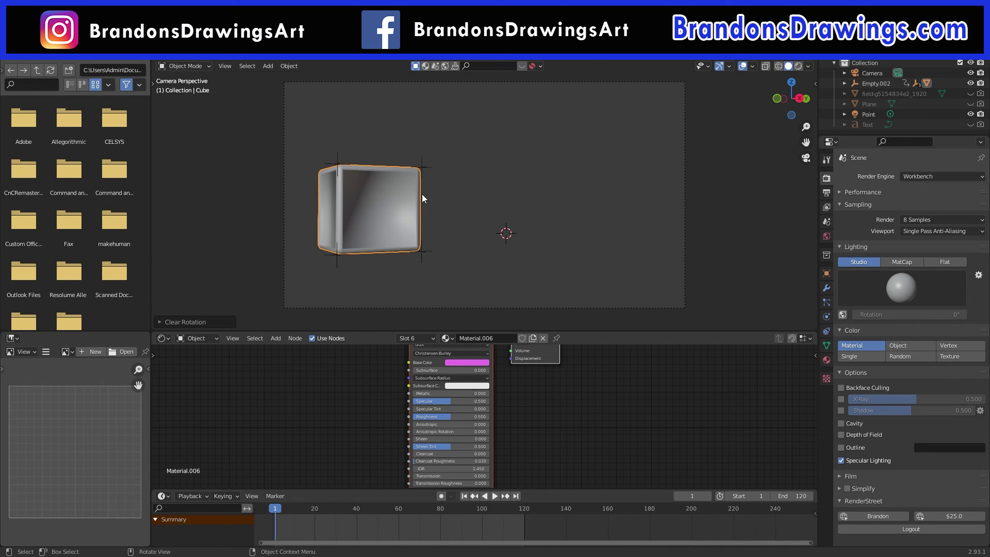
Select the four corner empties and play the rolling-cube animation.
click(422, 251)
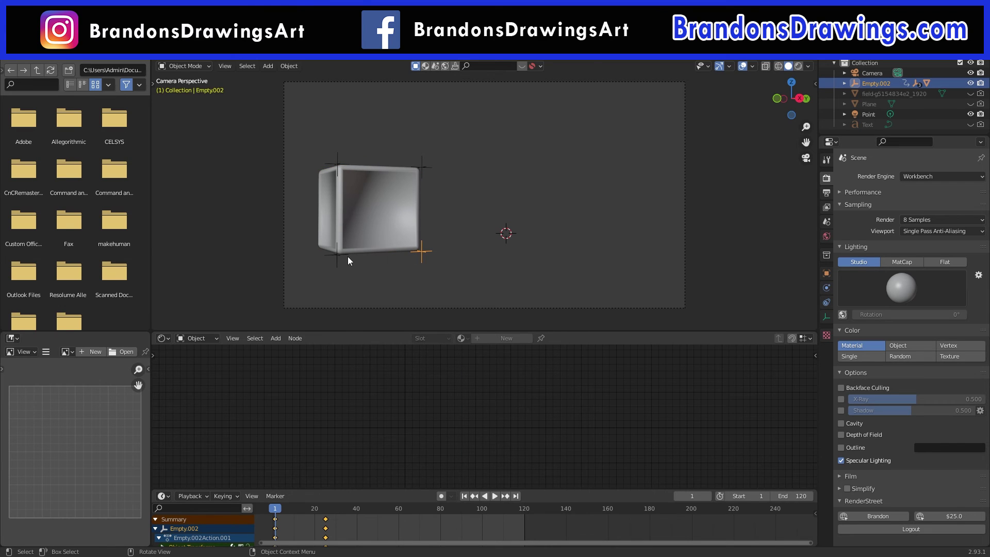
shift+click(333, 256)
shift+click(333, 168)
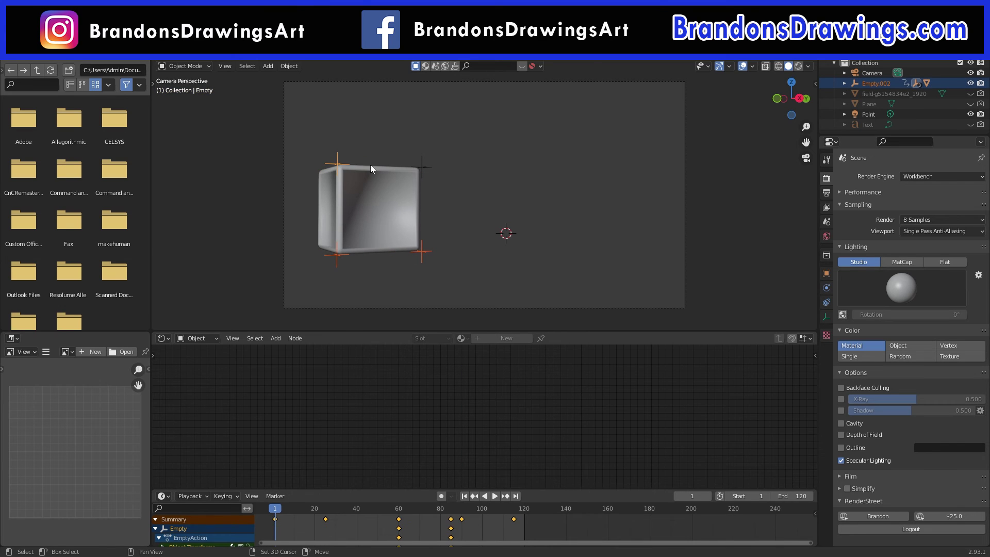
shift+click(423, 167)
key(space)
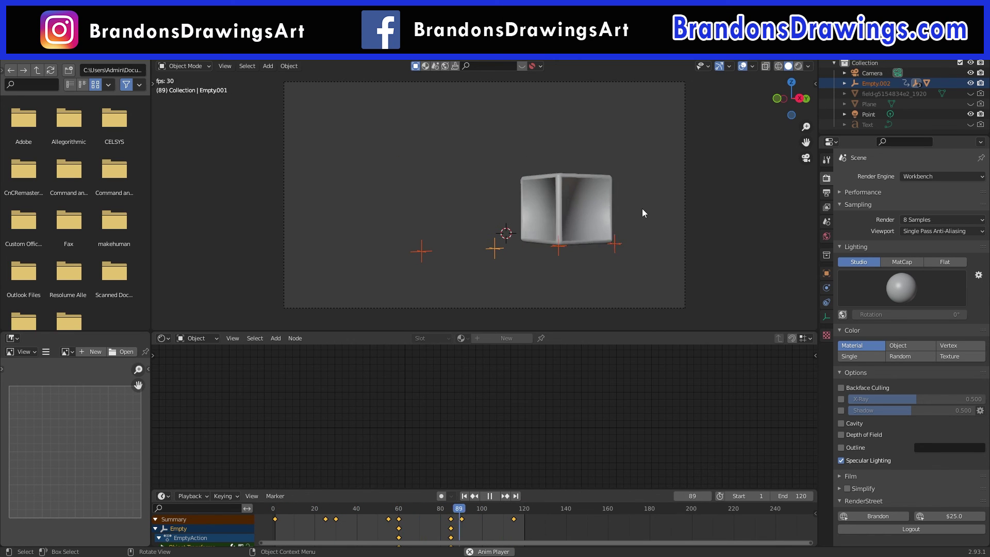
Stop the rolling-cube playback at frame 116 beside the rightmost empty.
key(space)
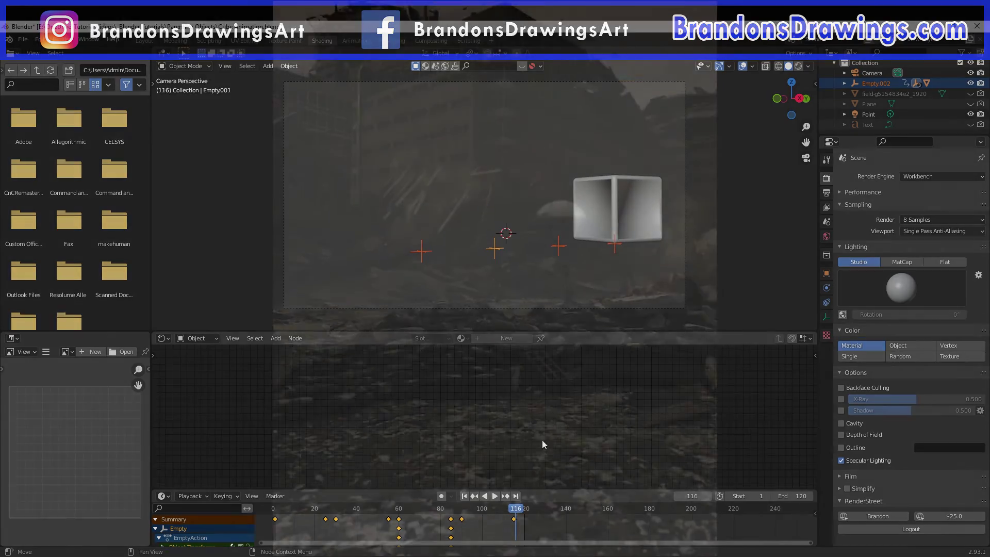